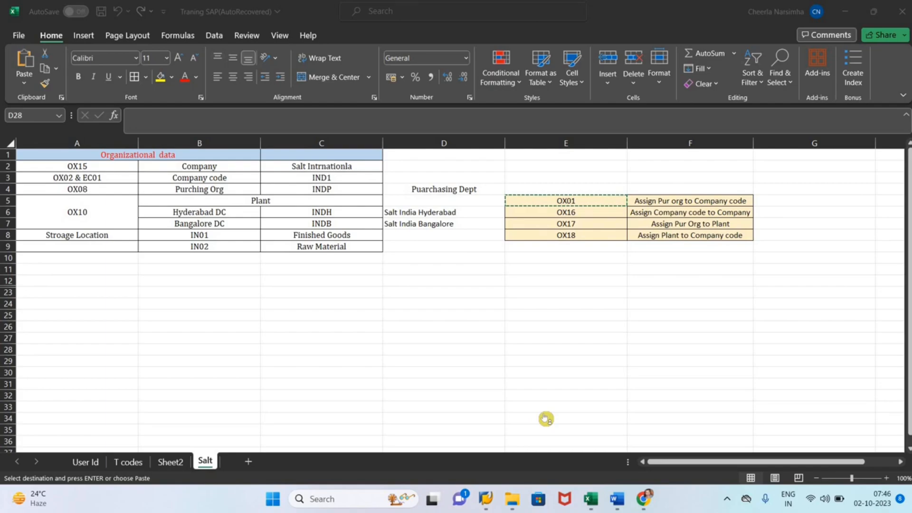
Switch to SAP, open the Customizing: Execute Project transaction and display the SAP Reference IMG.
{"action": "left_click", "coordinate": [486, 499]}
{"action": "type", "text": "/ns"}
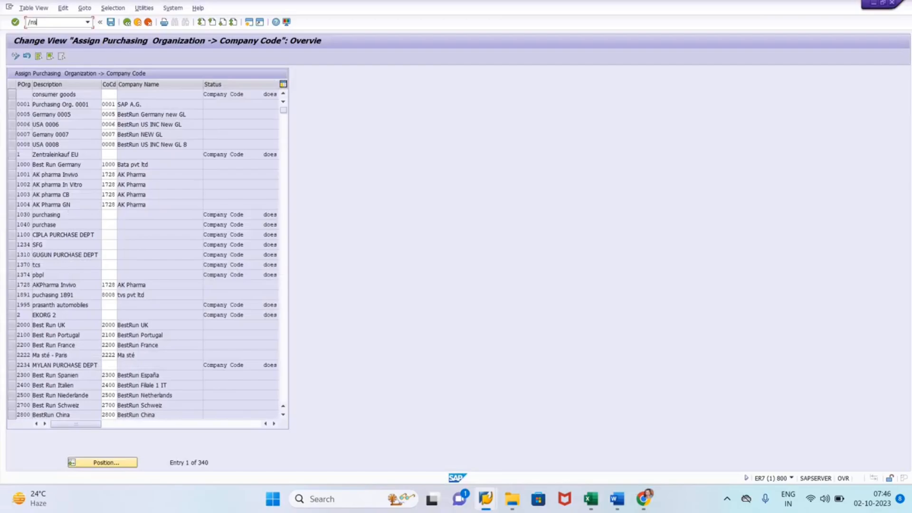
{"action": "type", "text": "plo"}
{"action": "key", "text": "Return"}
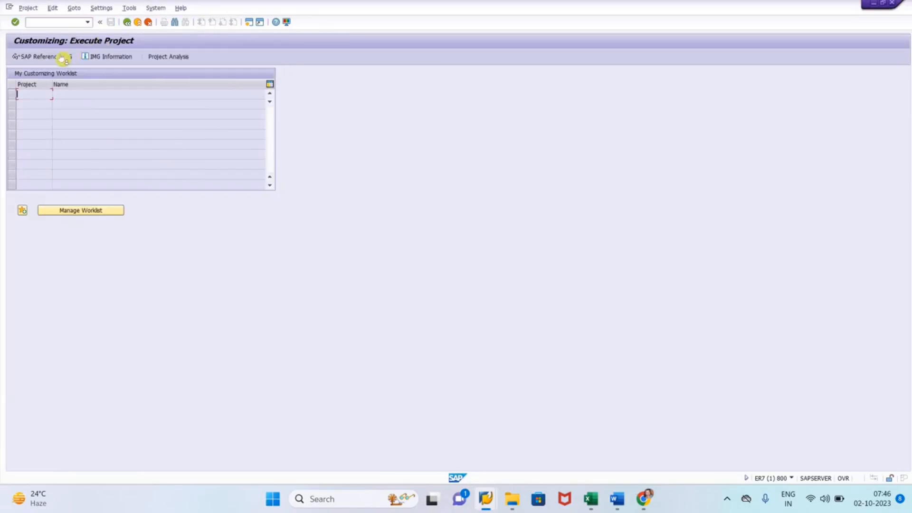
{"action": "left_click", "coordinate": [62, 57]}
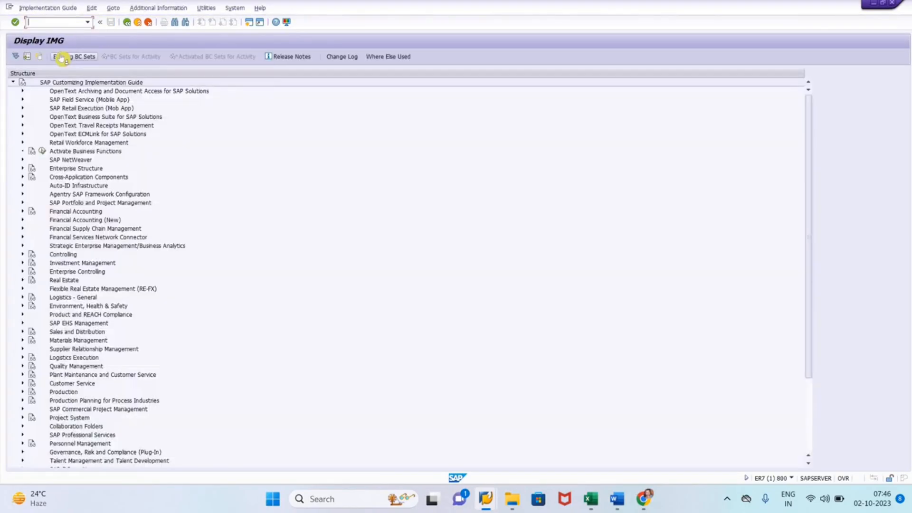
Examine the Enterprise Structure assignment activities for Financial Accounting and Materials Management in the implementation guide.
{"action": "left_click", "coordinate": [24, 169]}
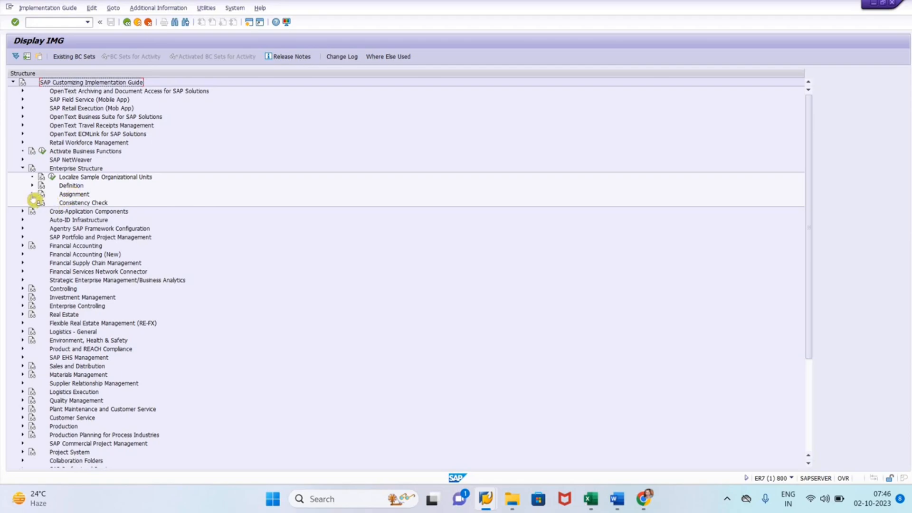
{"action": "left_click", "coordinate": [33, 195]}
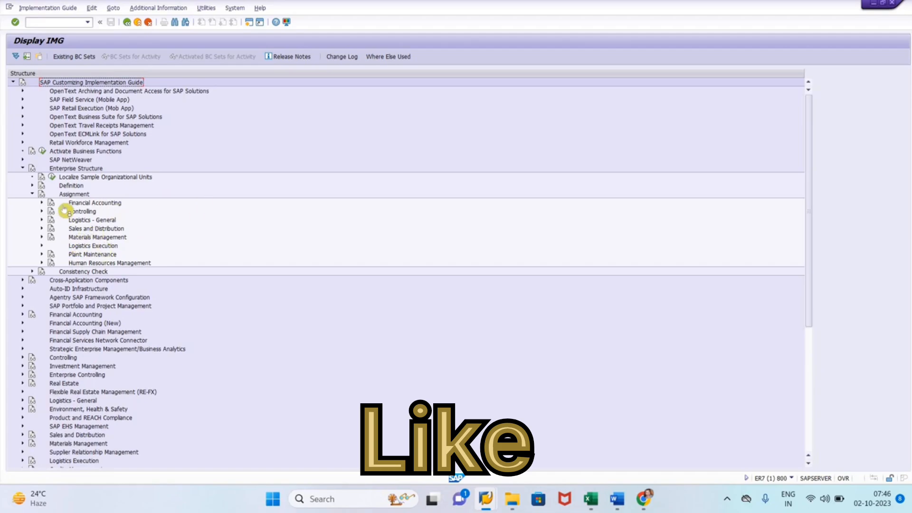
{"action": "left_click", "coordinate": [42, 202]}
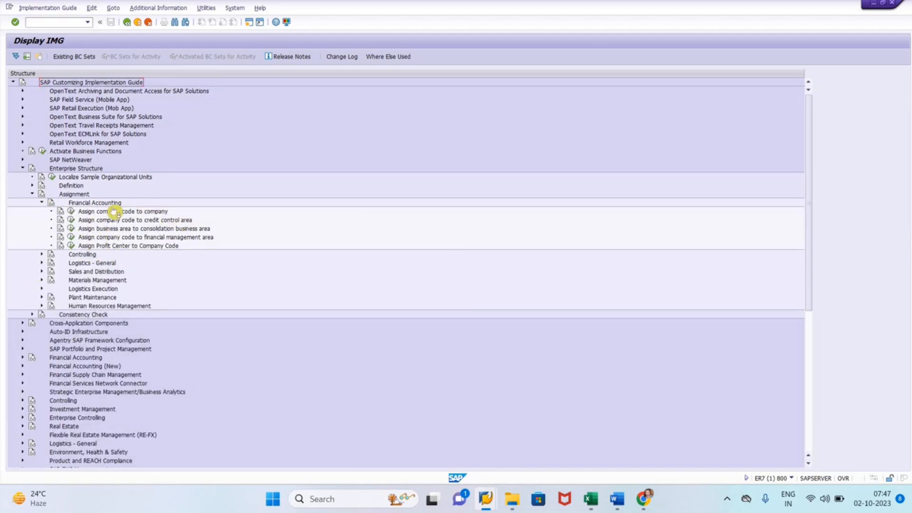
{"action": "left_click", "coordinate": [42, 204]}
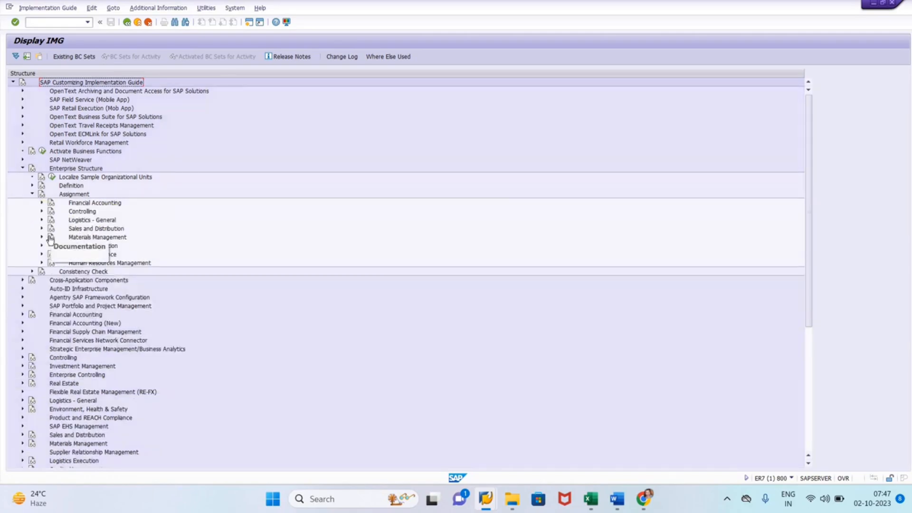
{"action": "left_click", "coordinate": [42, 236]}
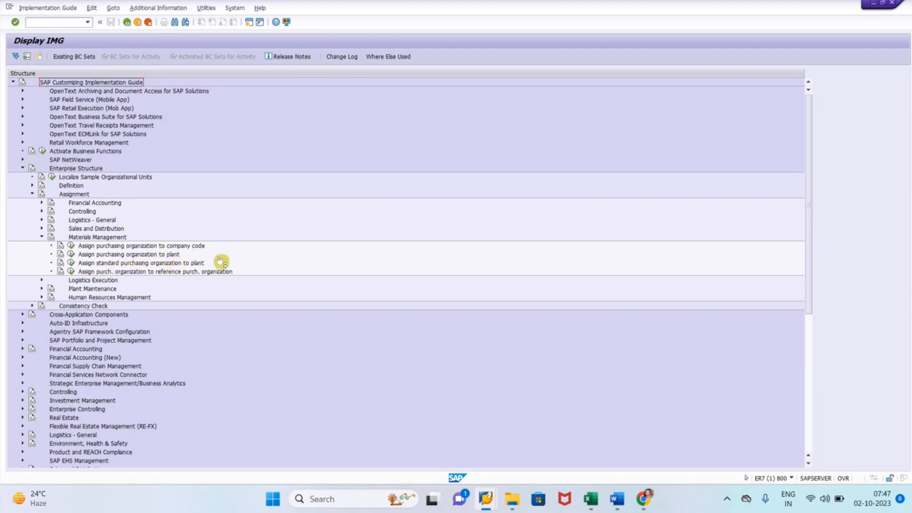
{"action": "left_click", "coordinate": [43, 238]}
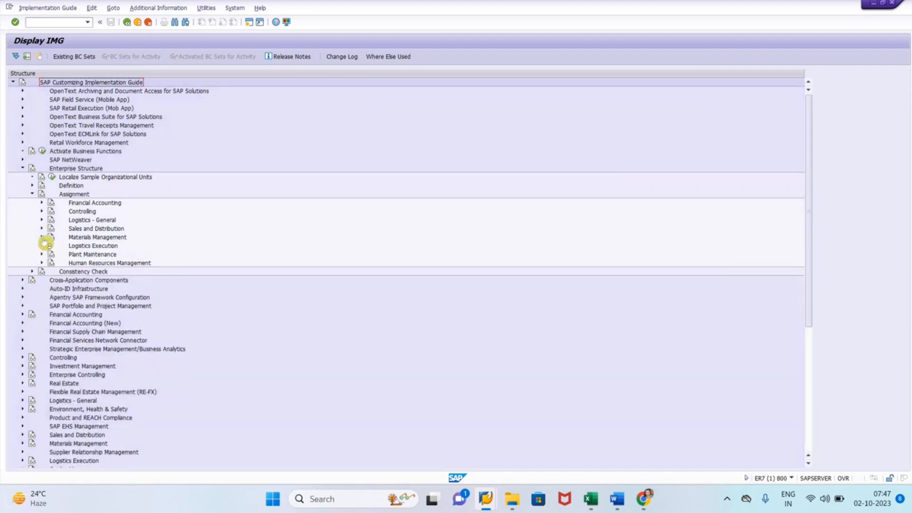
Paste the copied code OX01 into cell D28 of the Salt sheet in Excel, then return to SAP.
{"action": "key", "text": "alt+Tab"}
{"action": "key", "text": "ctrl+v"}
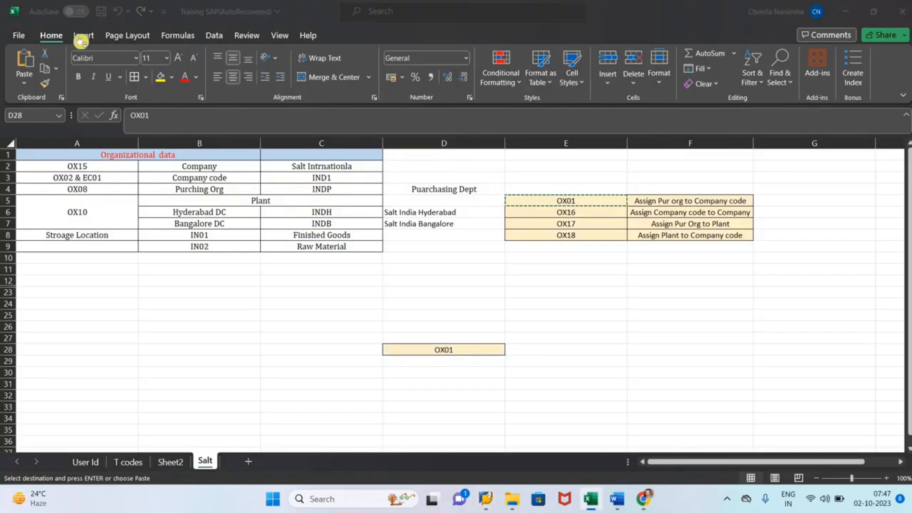
{"action": "key", "text": "alt+Tab"}
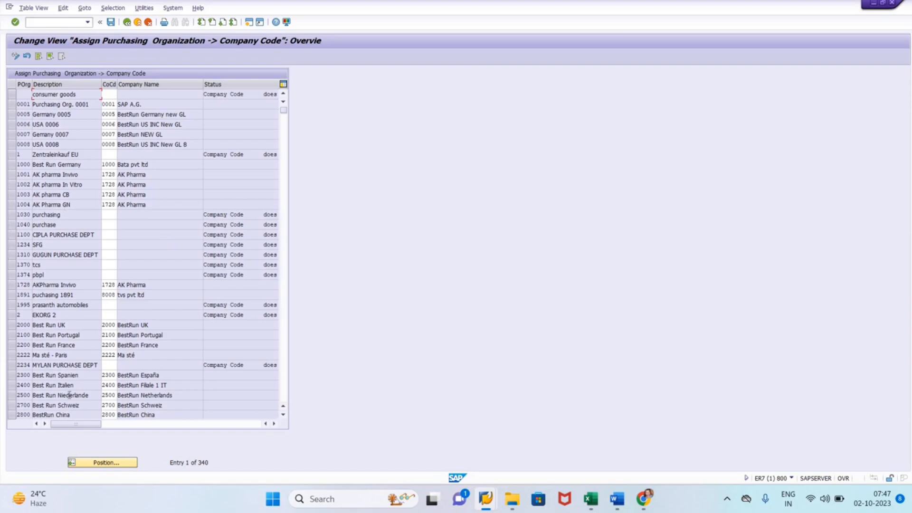
Position the purchasing organization to company code list on purchasing organization INDP.
{"action": "left_click", "coordinate": [103, 462]}
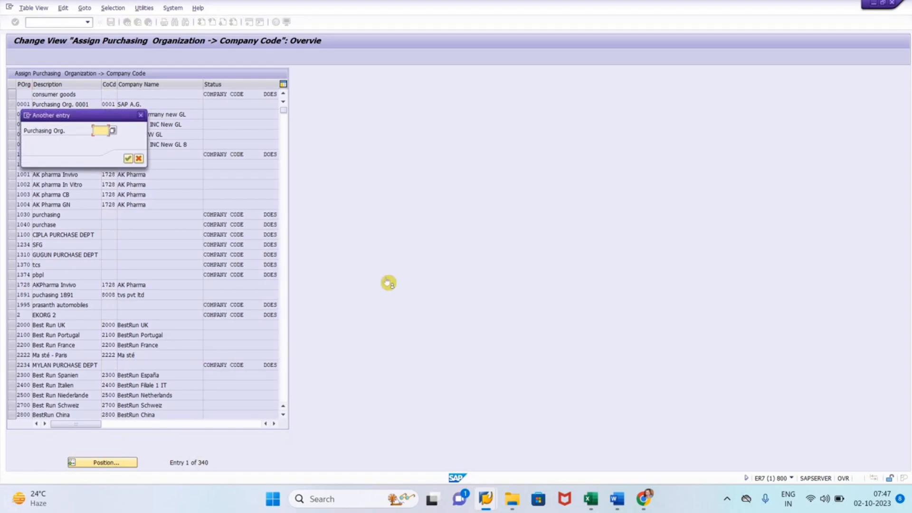
{"action": "type", "text": "ind"}
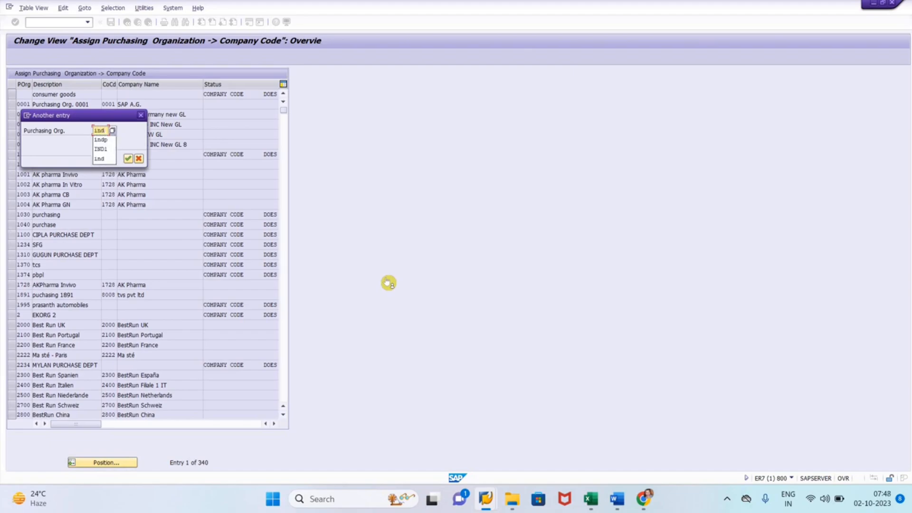
{"action": "key", "text": "Return"}
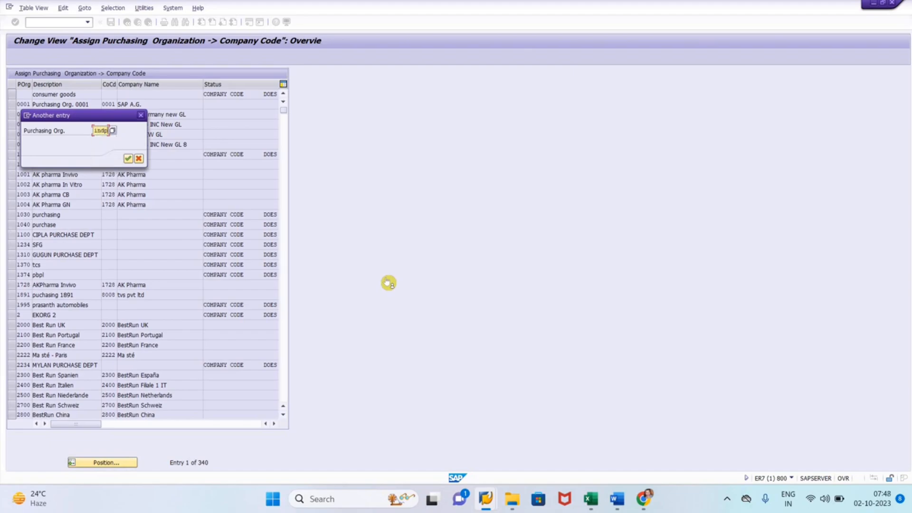
{"action": "key", "text": "Return"}
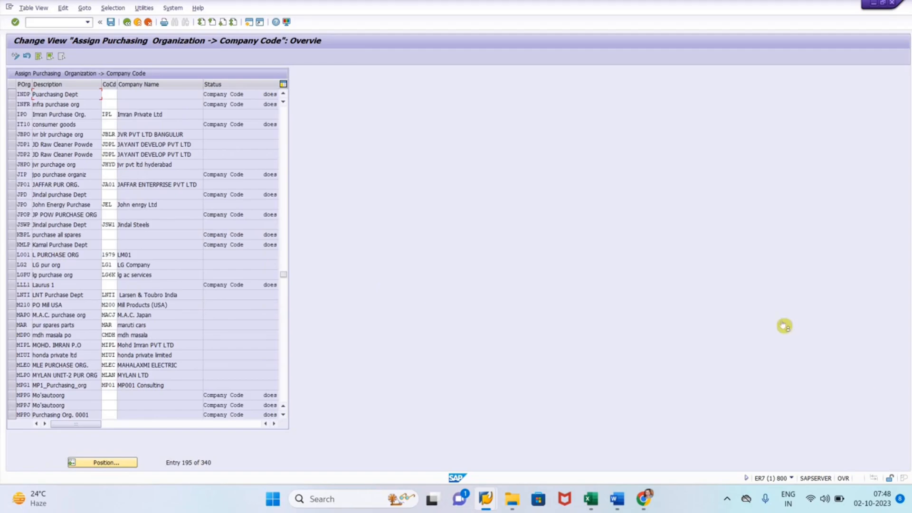
Assign company code IND1 to purchasing organization INDP and save it under the proposed Salt India customizing request.
{"action": "key", "text": "Tab"}
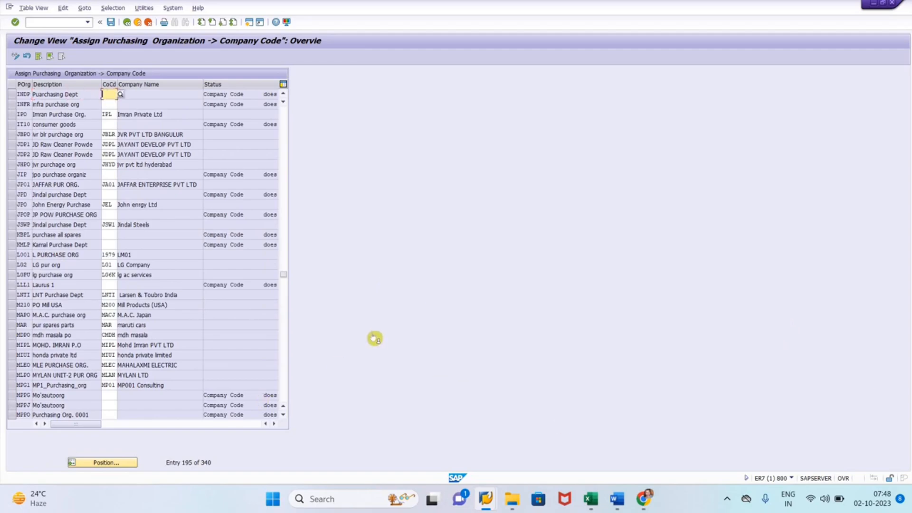
{"action": "type", "text": "ind"}
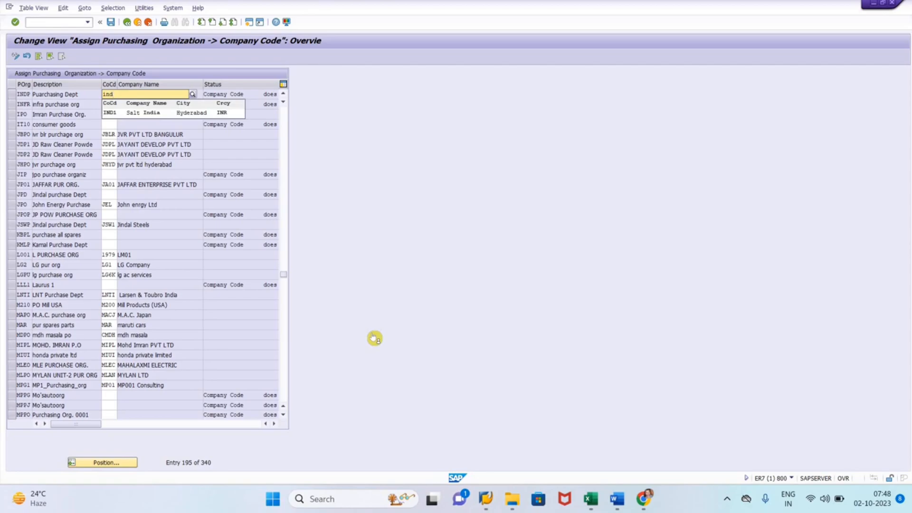
{"action": "key", "text": "Down"}
{"action": "key", "text": "Return"}
{"action": "key", "text": "Down"}
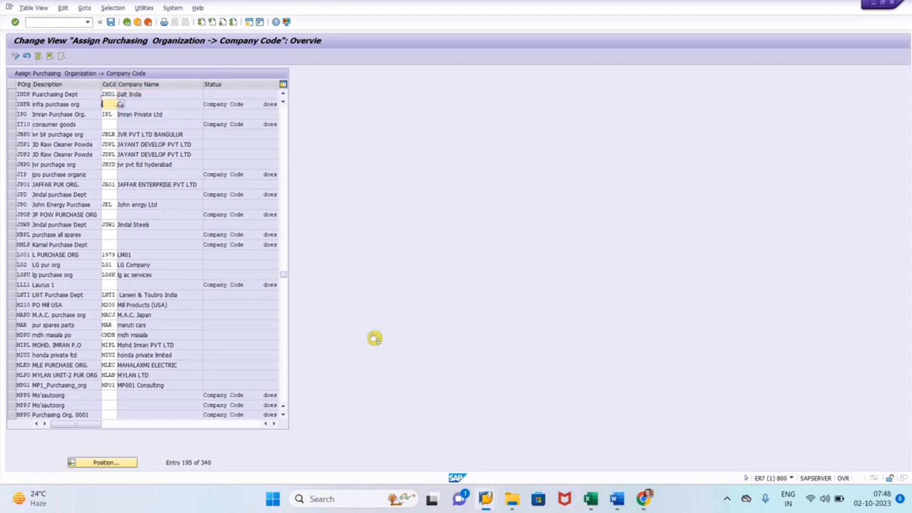
{"action": "key", "text": "ctrl+s"}
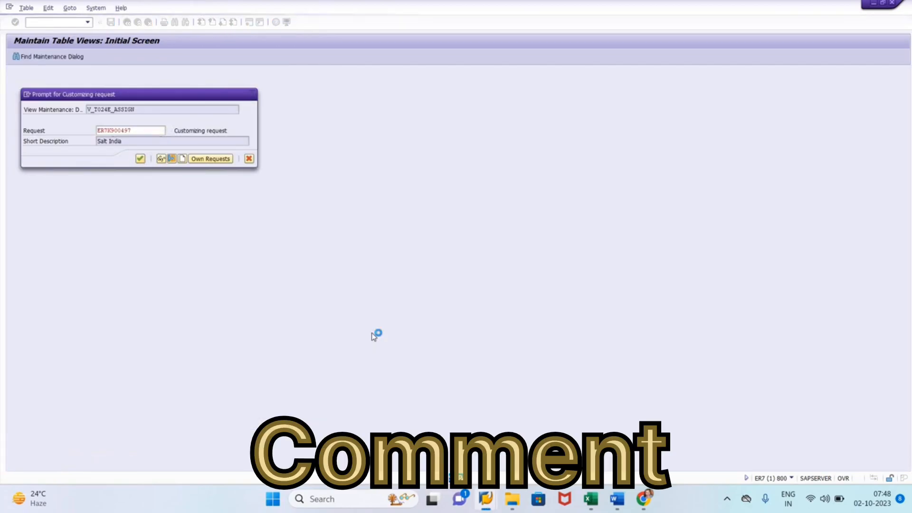
{"action": "key", "text": "Return"}
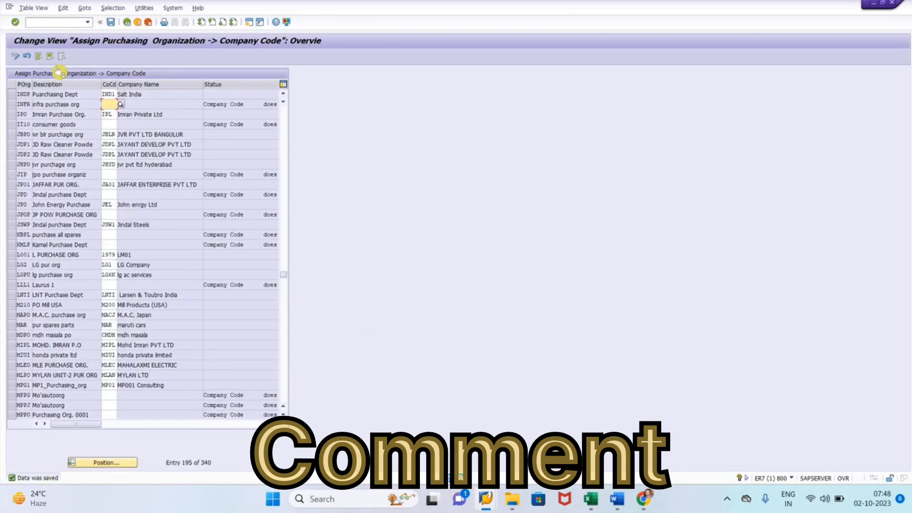
Copy the code OX16 from the Salt sheet in Excel and run it as a transaction in SAP.
{"action": "key", "text": "alt+Tab"}
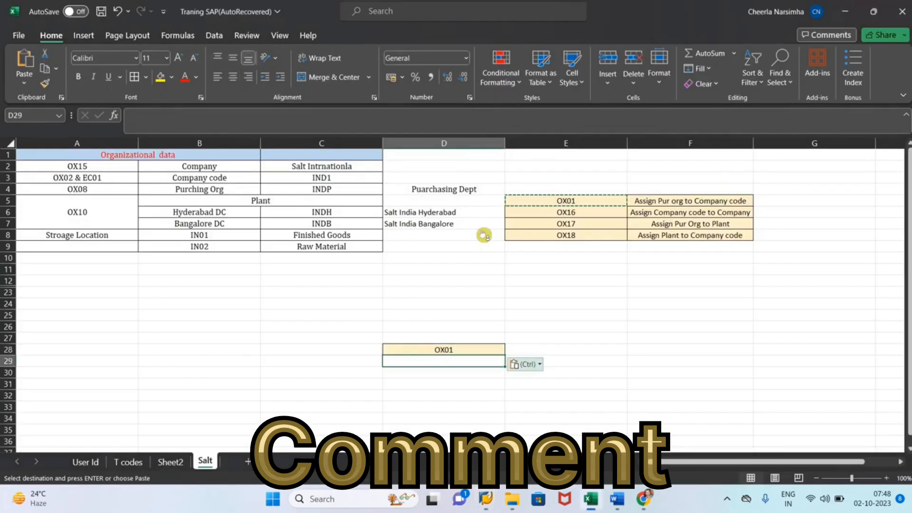
{"action": "left_click", "coordinate": [525, 364]}
{"action": "left_click", "coordinate": [581, 212]}
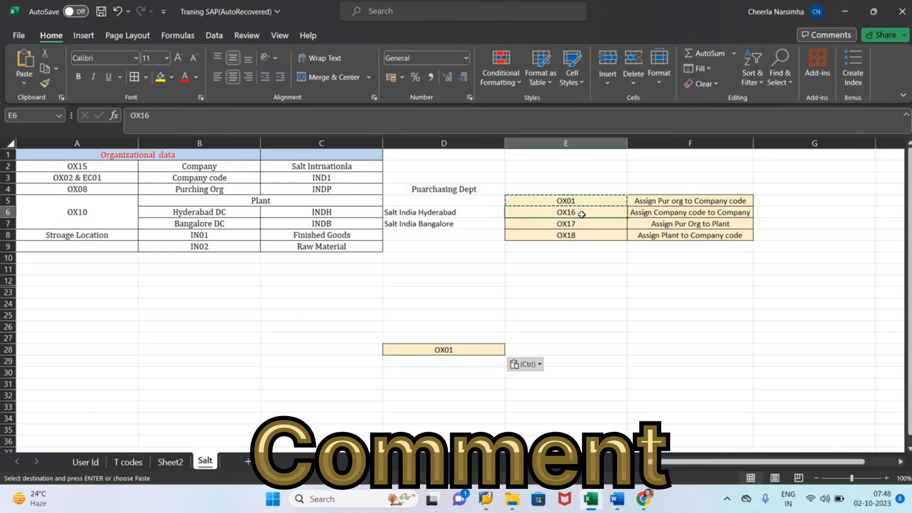
{"action": "key", "text": "ctrl+c"}
{"action": "key", "text": "alt+Tab"}
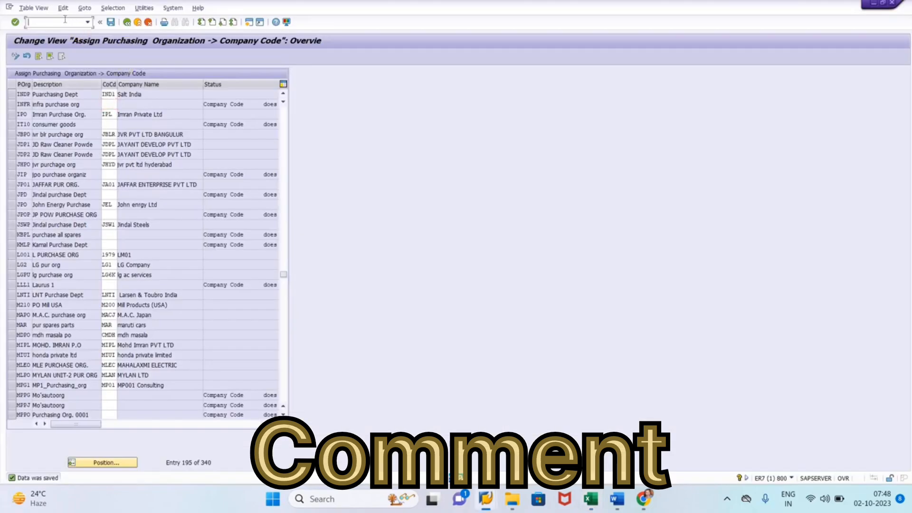
{"action": "left_click", "coordinate": [65, 19]}
{"action": "key", "text": "ctrl+v"}
{"action": "key", "text": "Return"}
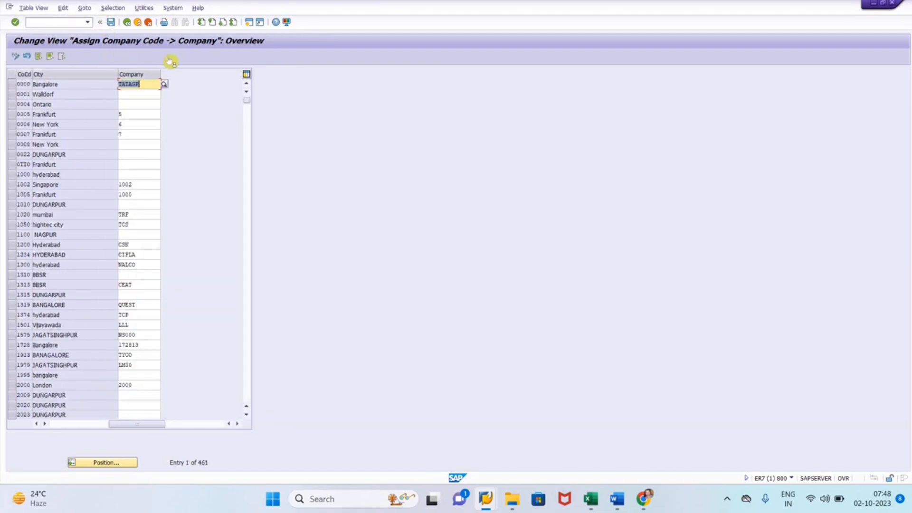
Position the company code to company assignment list on company code IND1.
{"action": "left_click", "coordinate": [103, 462]}
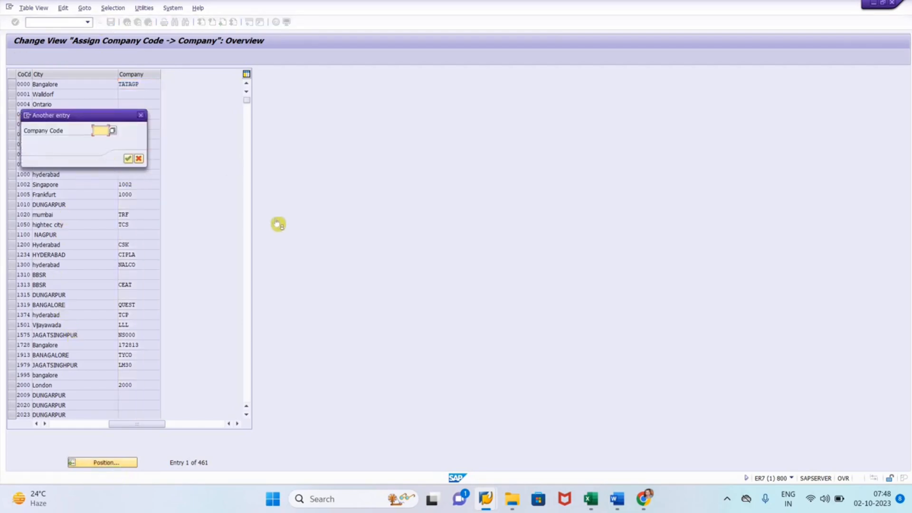
{"action": "type", "text": "ind1"}
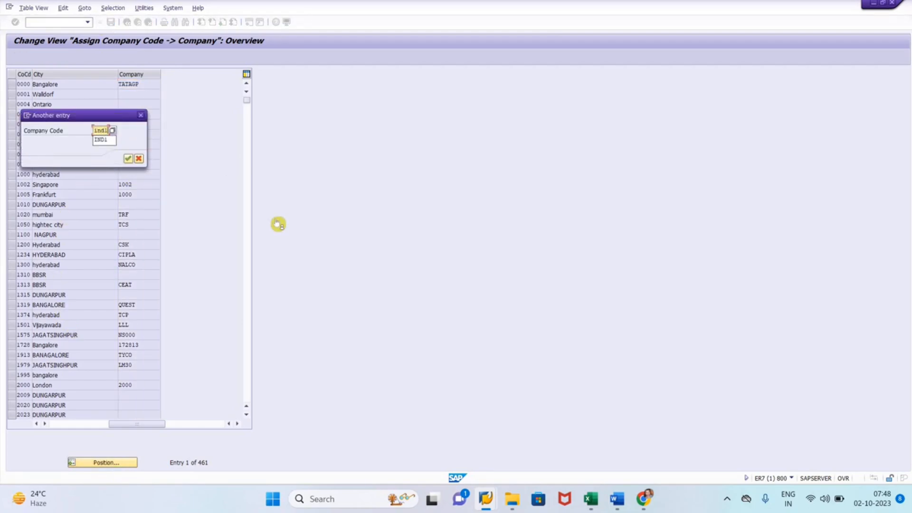
{"action": "key", "text": "Return"}
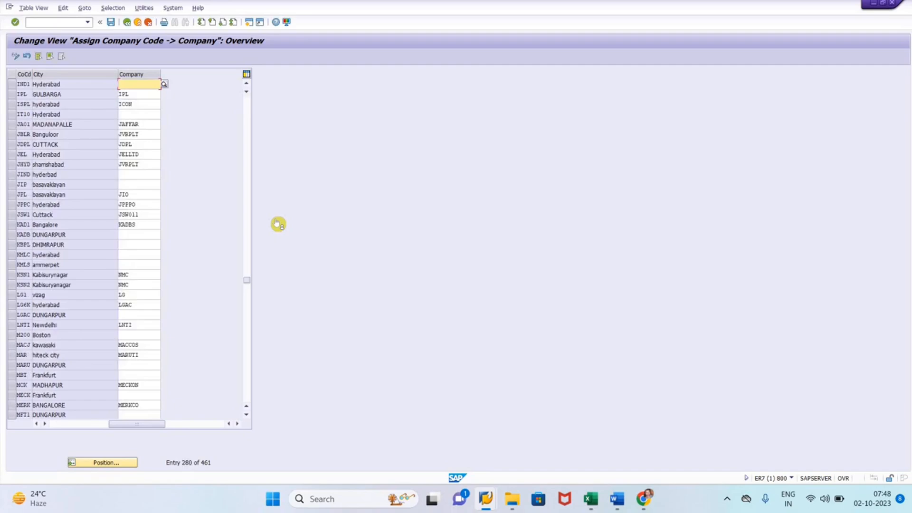
Assign company SALTIN to company code IND1 and save it under the proposed Salt India customizing request.
{"action": "left_click", "coordinate": [139, 84]}
{"action": "key", "text": "ctrl+v"}
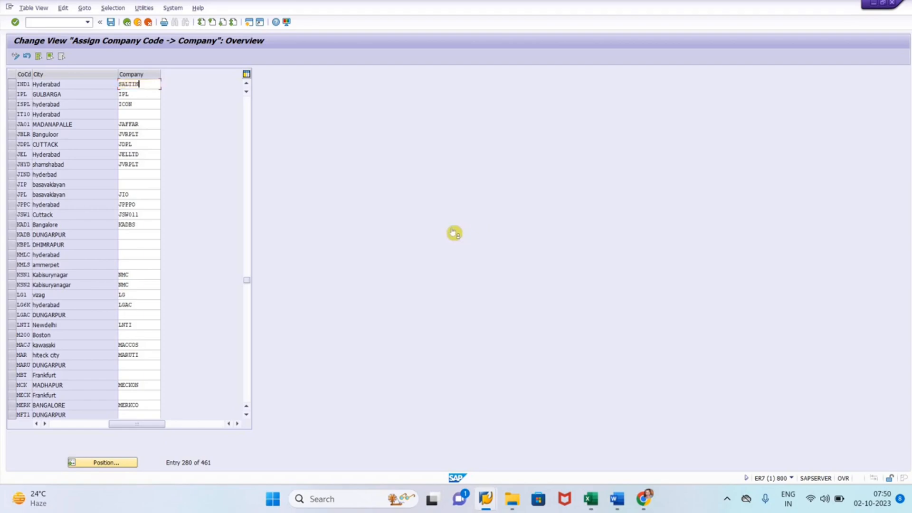
{"action": "key", "text": "ctrl+s"}
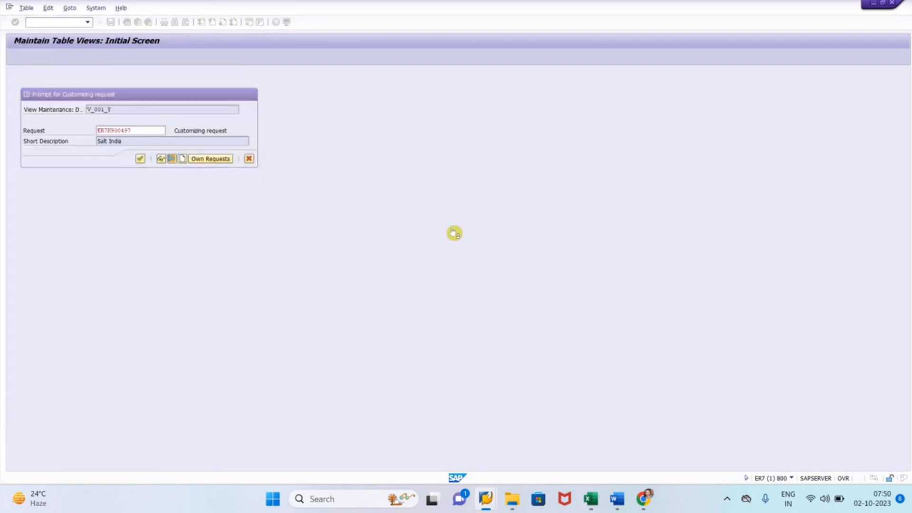
{"action": "key", "text": "Return"}
Open transaction OX17 for assigning purchasing organizations to plants.
{"action": "left_click", "coordinate": [89, 22]}
{"action": "type", "text": "/n"}
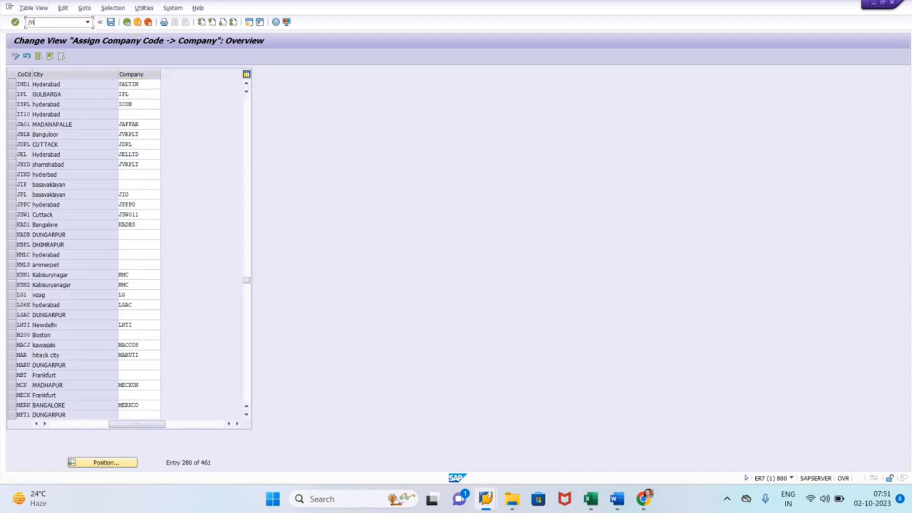
{"action": "type", "text": "ox17"}
{"action": "key", "text": "Return"}
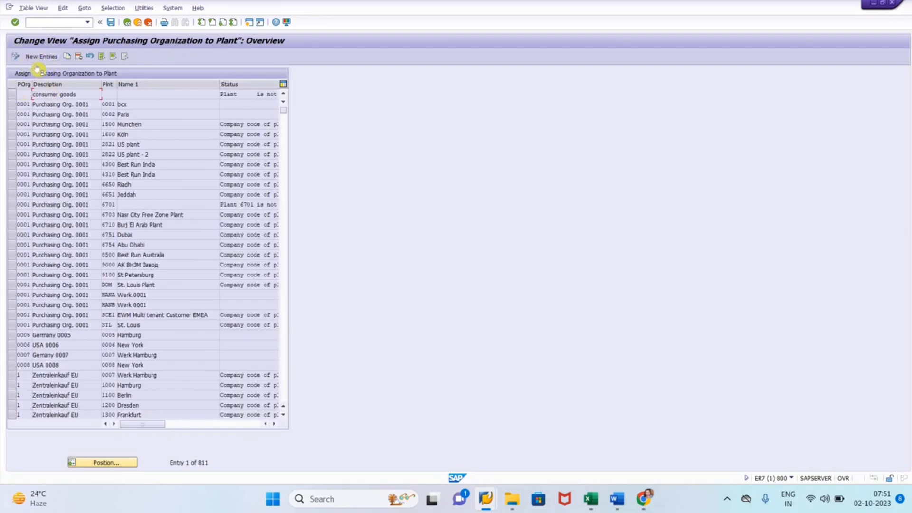
Create a new entry assigning purchasing organization INDP to plant INDH.
{"action": "left_click", "coordinate": [42, 57]}
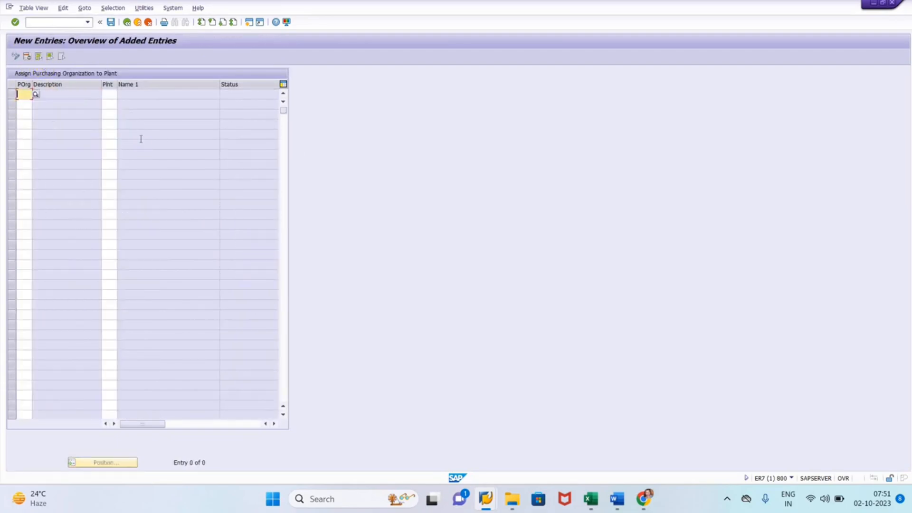
{"action": "type", "text": "in"}
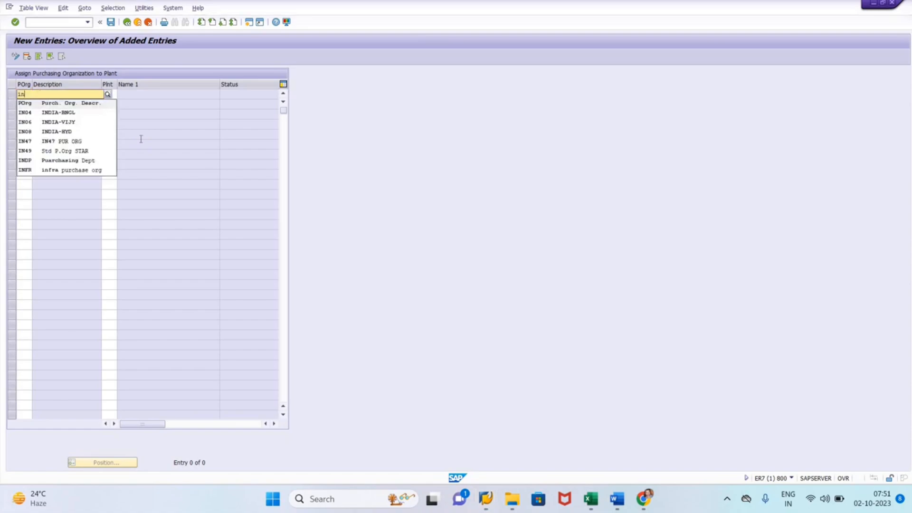
{"action": "type", "text": "dp"}
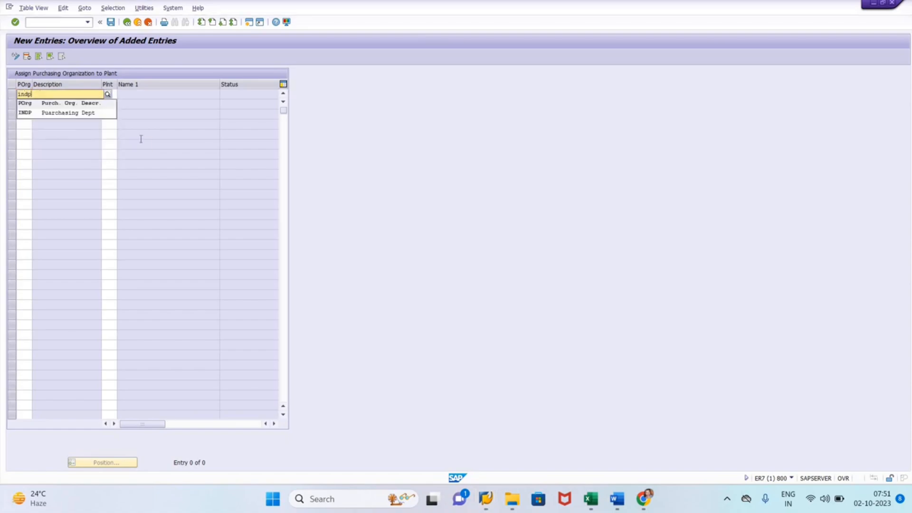
{"action": "key", "text": "Down"}
{"action": "key", "text": "Return"}
{"action": "key", "text": "Tab"}
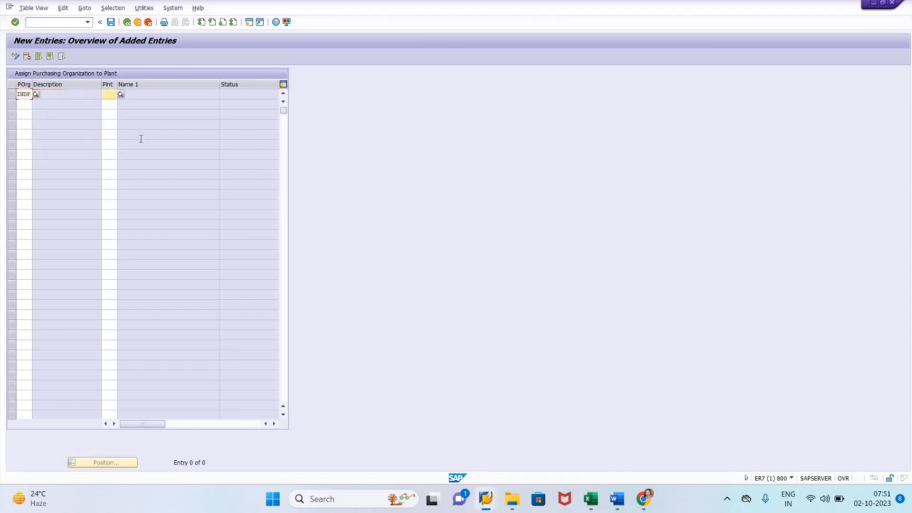
{"action": "type", "text": "ind"}
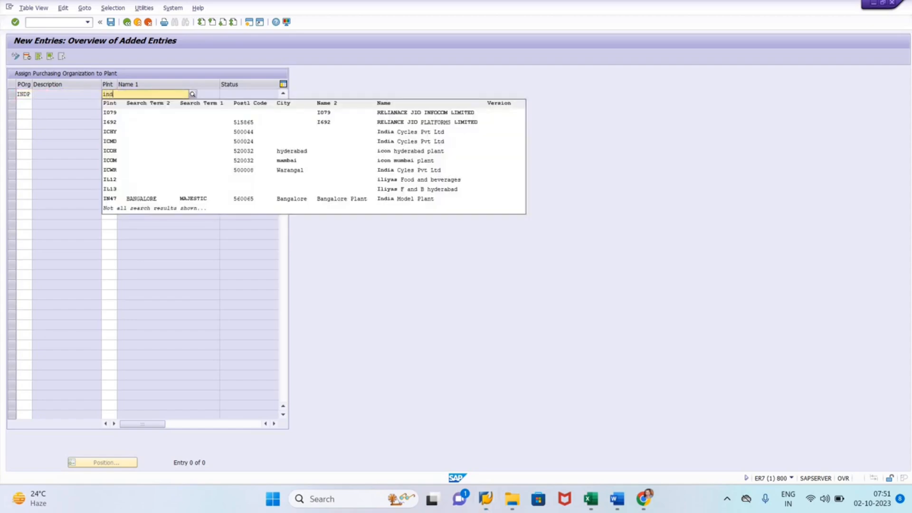
{"action": "type", "text": "h"}
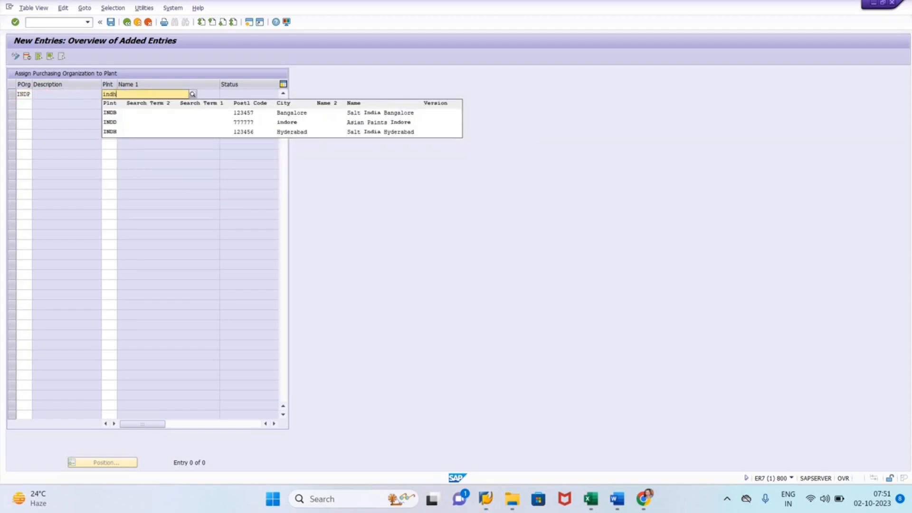
{"action": "key", "text": "Down"}
{"action": "key", "text": "Return"}
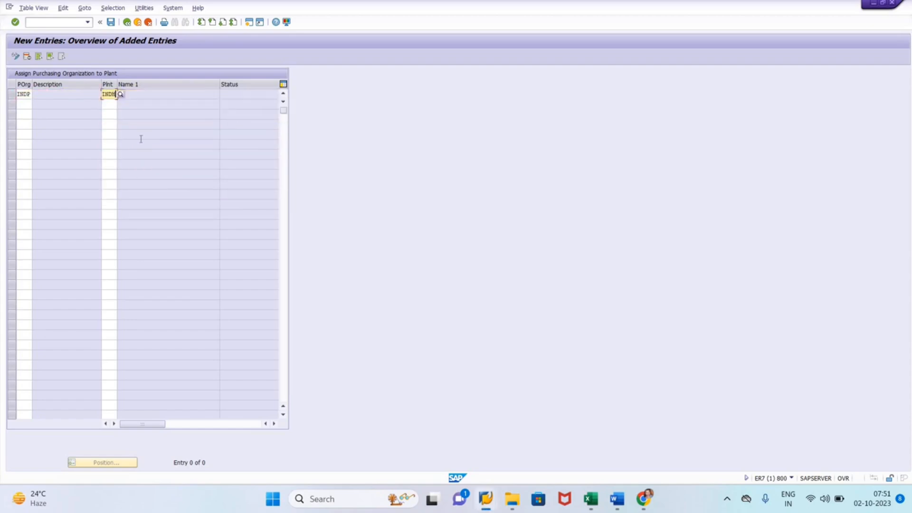
Add a second entry assigning purchasing organization INDP to plant INDB, and save both assignments.
{"action": "key", "text": "Down"}
{"action": "type", "text": "indb"}
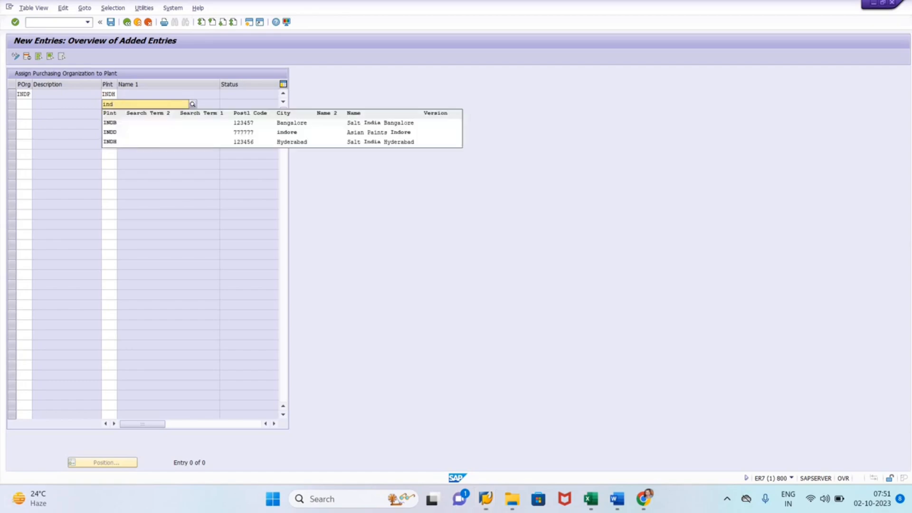
{"action": "key", "text": "shift+Tab"}
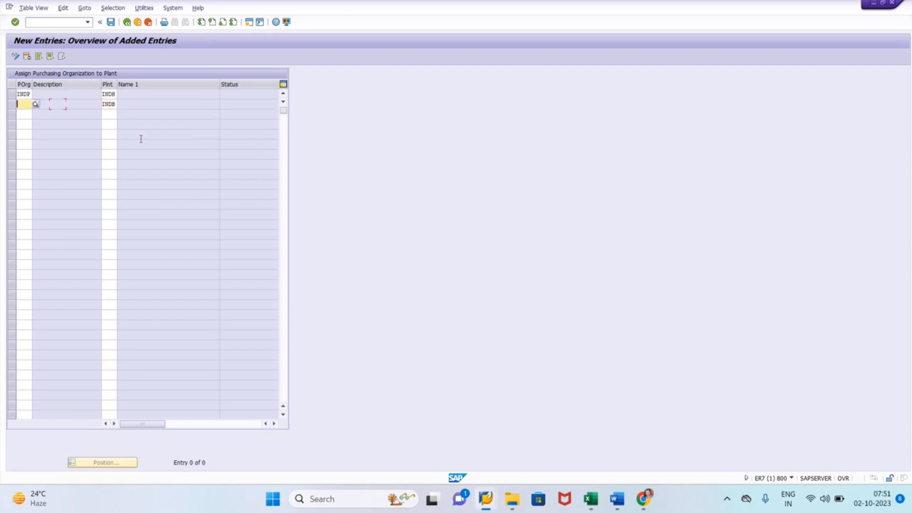
{"action": "type", "text": "indp"}
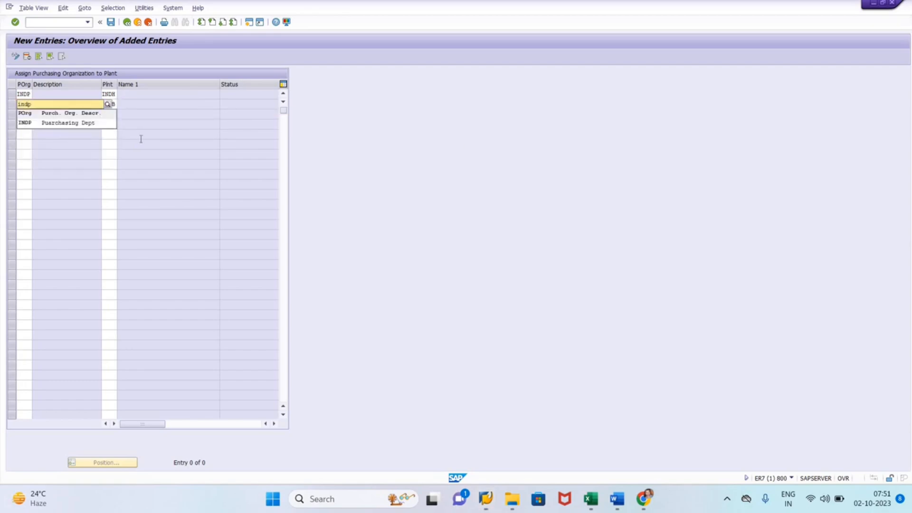
{"action": "key", "text": "Down"}
{"action": "key", "text": "Return"}
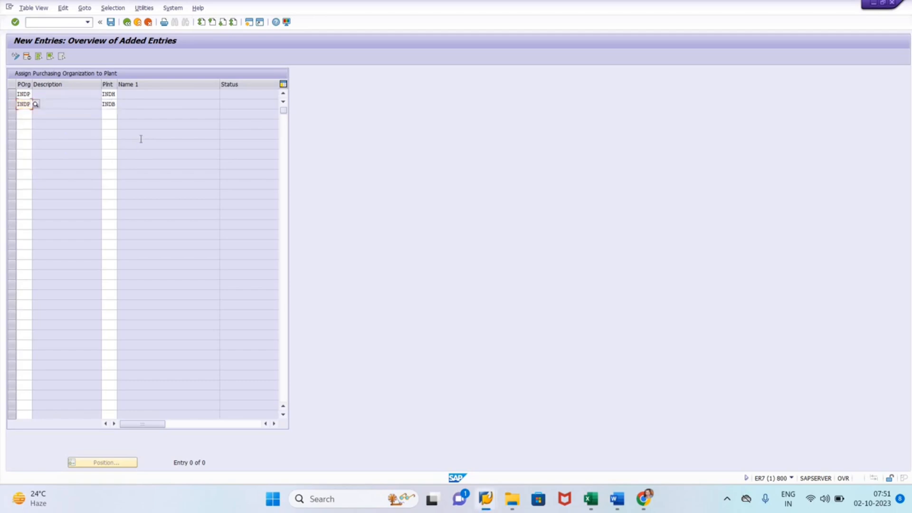
{"action": "key", "text": "Return"}
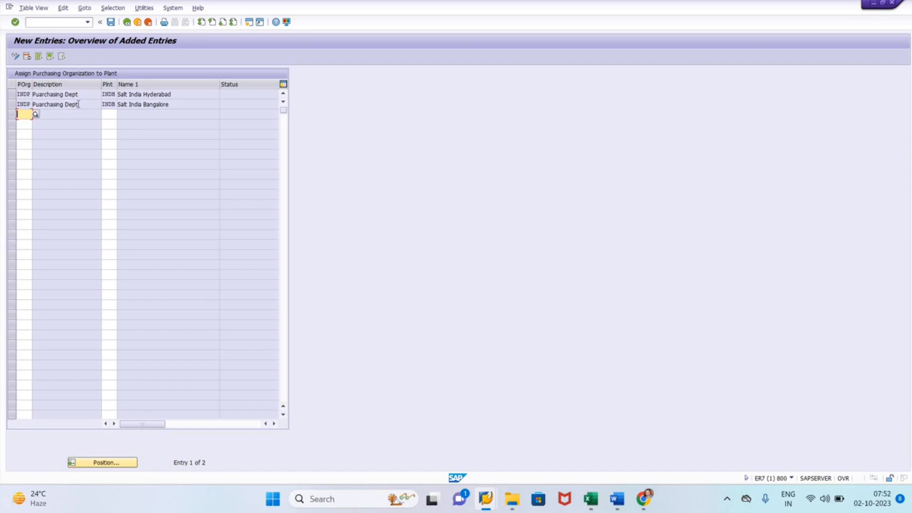
{"action": "left_click", "coordinate": [113, 23]}
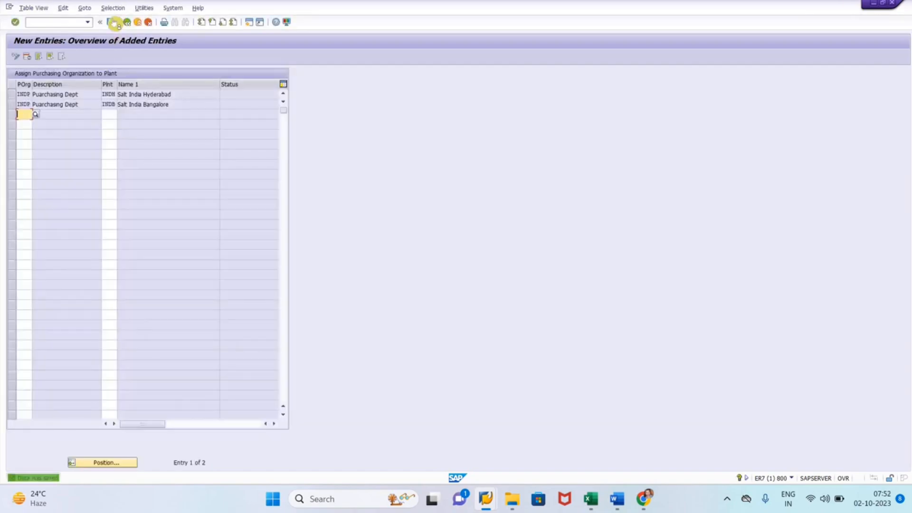
Open transaction OX18 for assigning plants to company codes.
{"action": "left_click", "coordinate": [88, 22]}
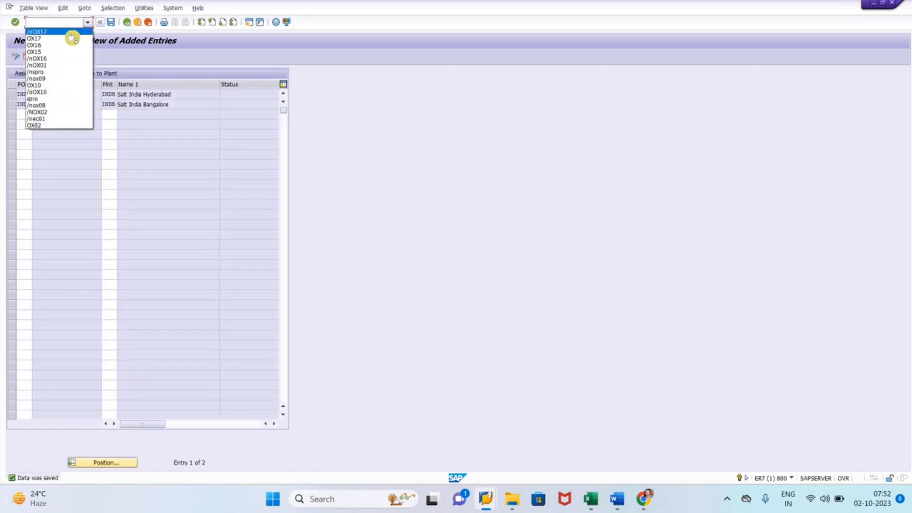
{"action": "left_click", "coordinate": [71, 31]}
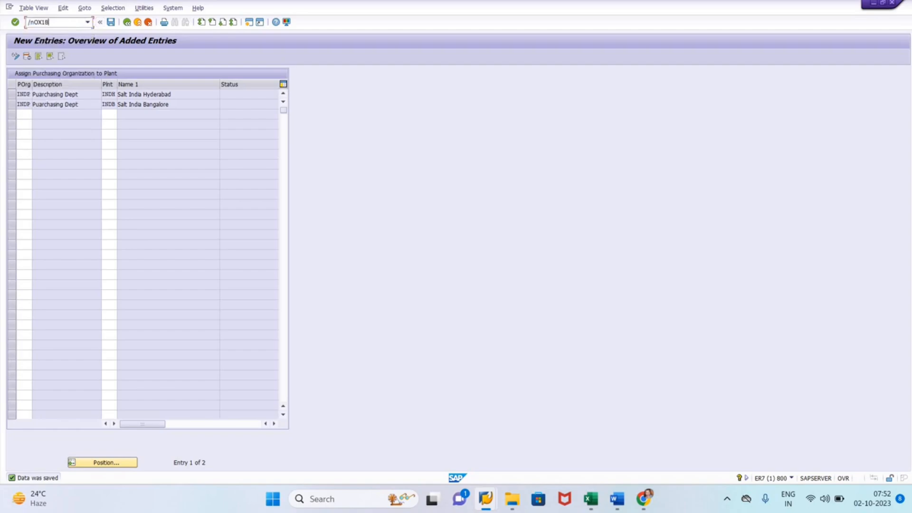
{"action": "key", "text": "Return"}
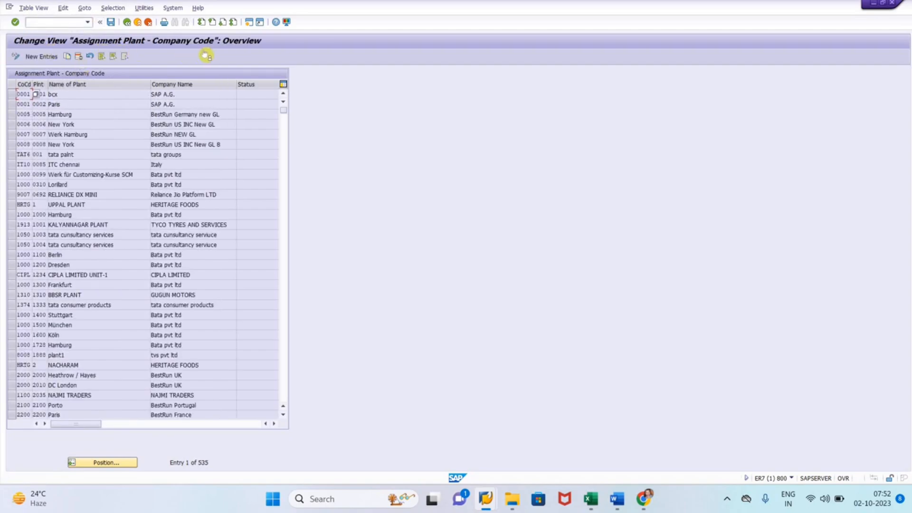
Start new plant assignment entries with company code IND1 in the first two rows.
{"action": "left_click", "coordinate": [41, 56]}
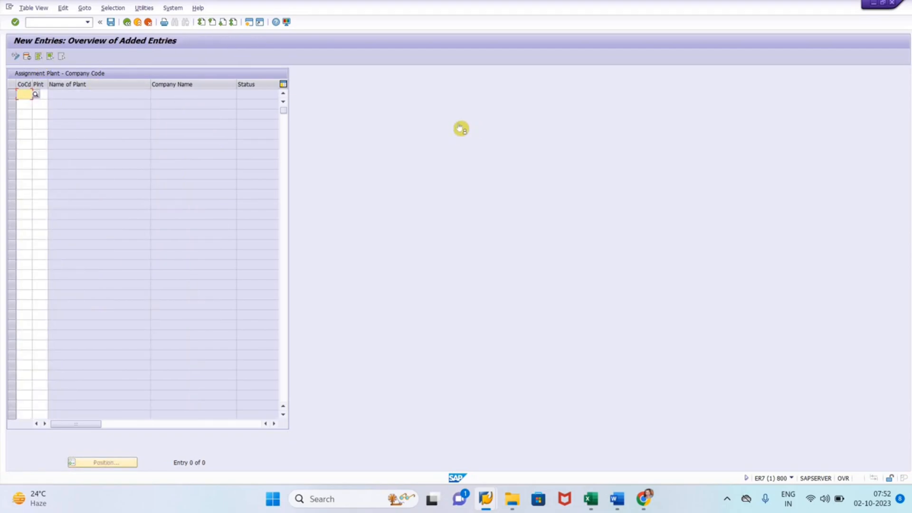
{"action": "type", "text": "ind1"}
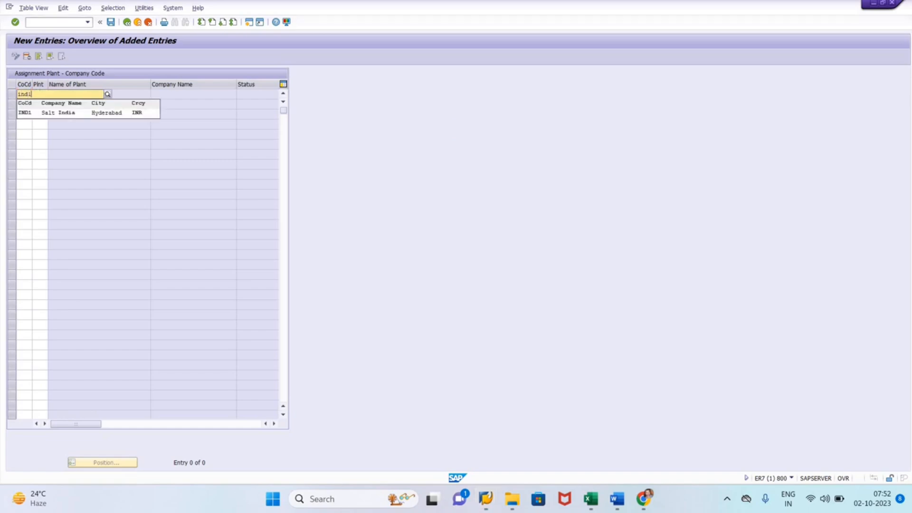
{"action": "key", "text": "Down"}
{"action": "key", "text": "Return"}
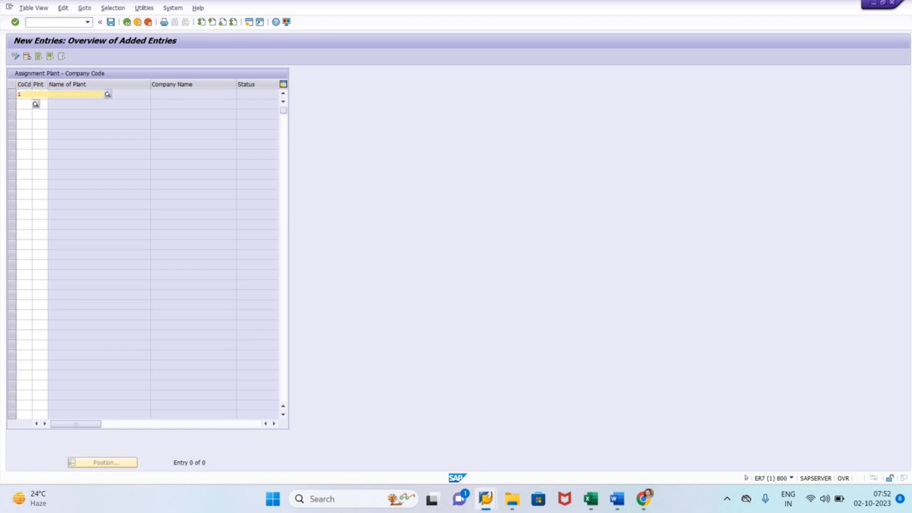
{"action": "type", "text": "ind1"}
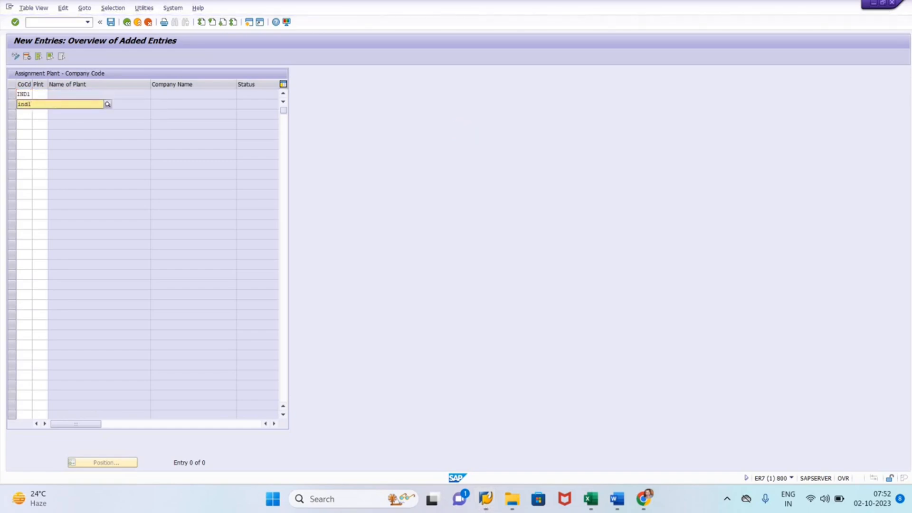
{"action": "key", "text": "BackSpace"}
{"action": "key", "text": "BackSpace"}
{"action": "type", "text": "IND1"}
{"action": "key", "text": "Return"}
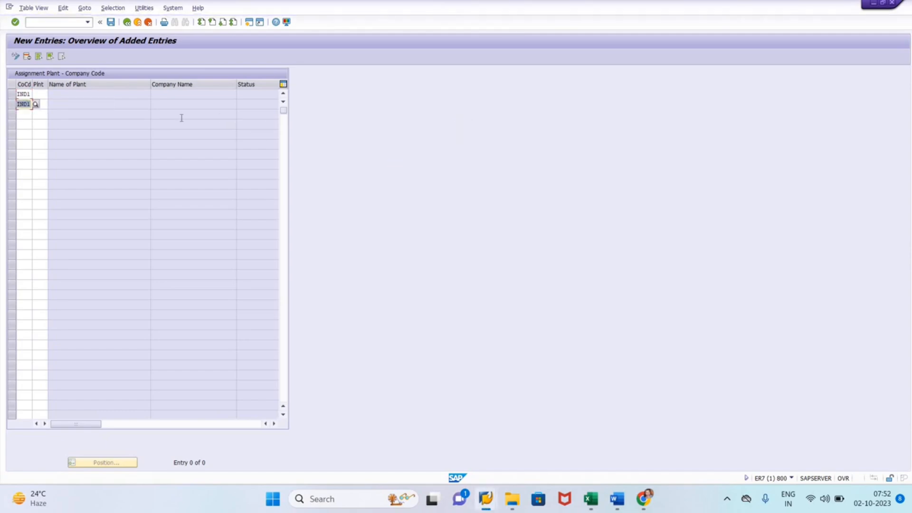
Assign plants INDH and INDB to the two IND1 rows and save them under the proposed Salt India customizing request.
{"action": "left_click", "coordinate": [44, 97]}
{"action": "type", "text": "INDH"}
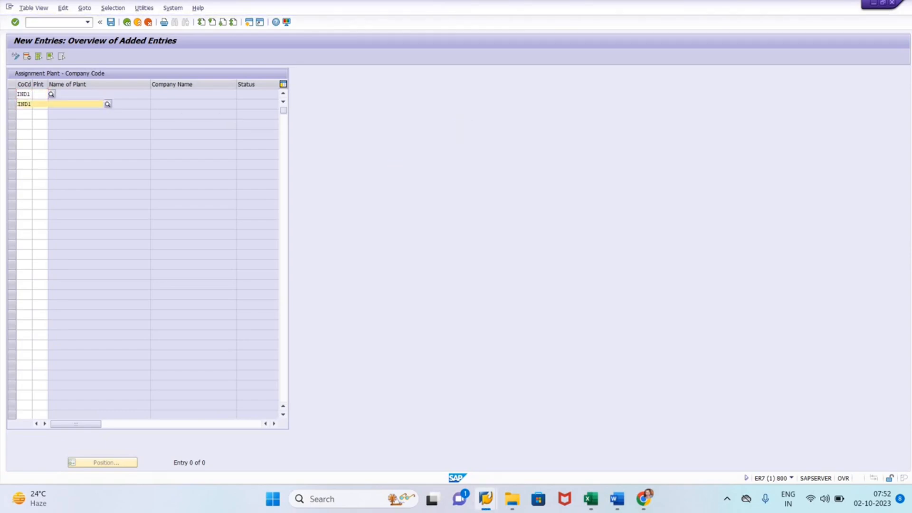
{"action": "key", "text": "Down"}
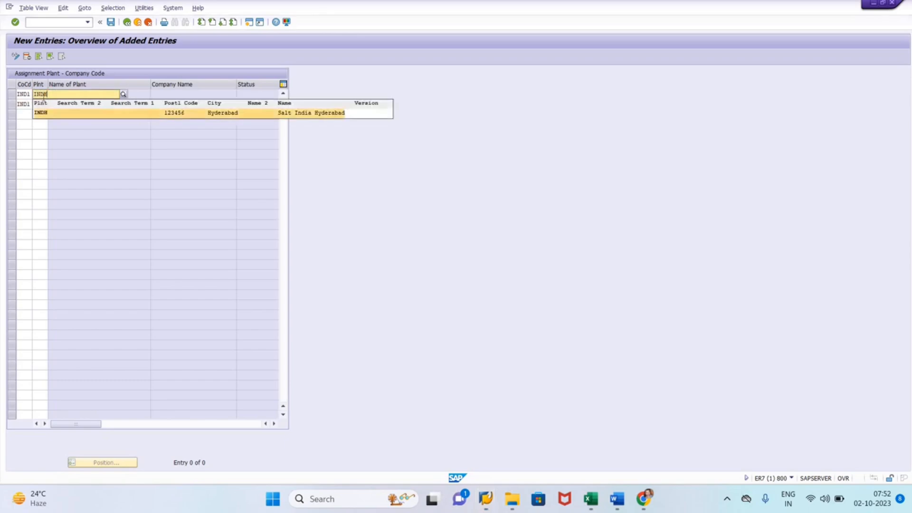
{"action": "key", "text": "Return"}
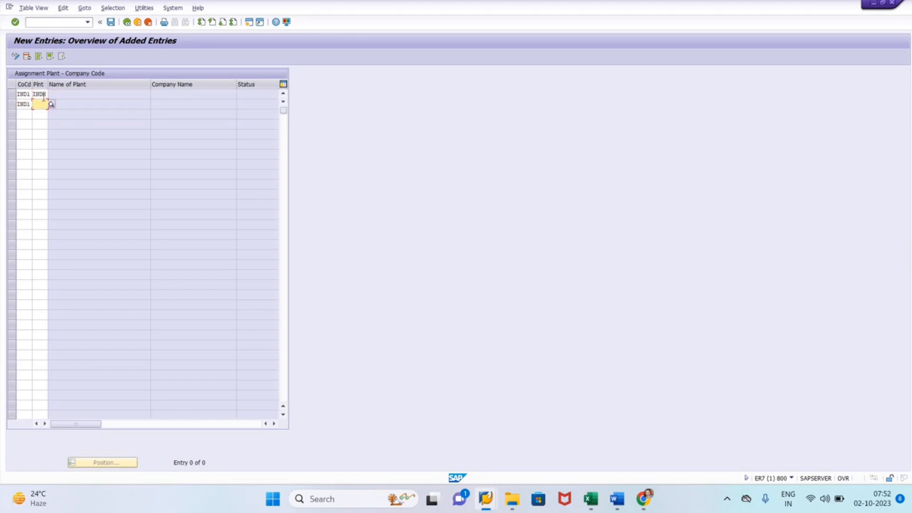
{"action": "type", "text": "INDB"}
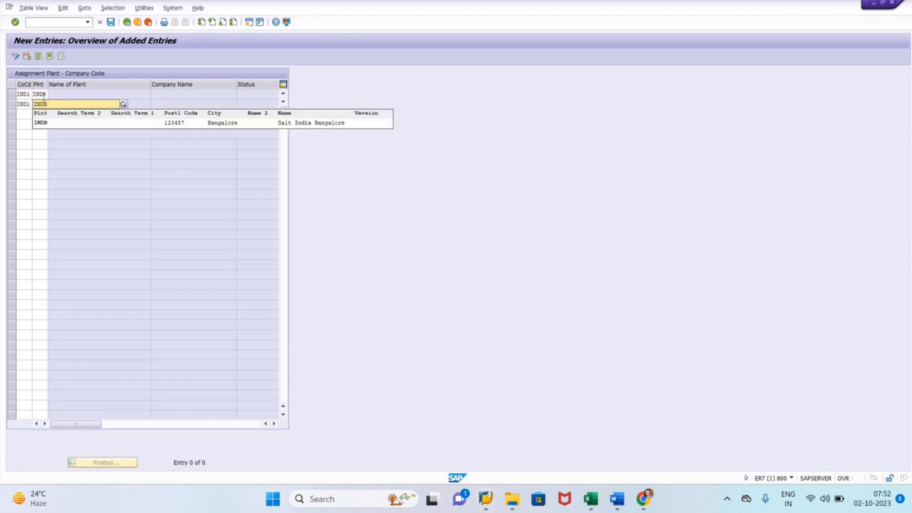
{"action": "key", "text": "Return"}
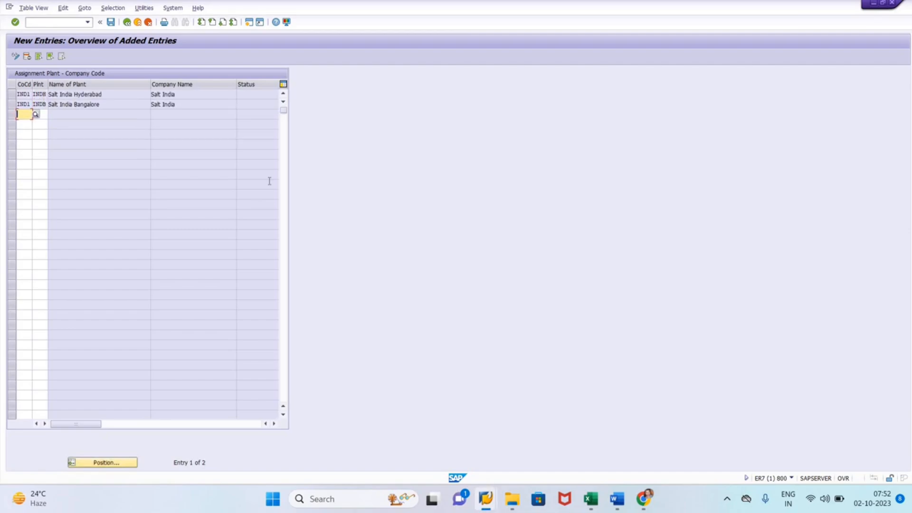
{"action": "left_click", "coordinate": [112, 23]}
{"action": "left_click", "coordinate": [138, 159]}
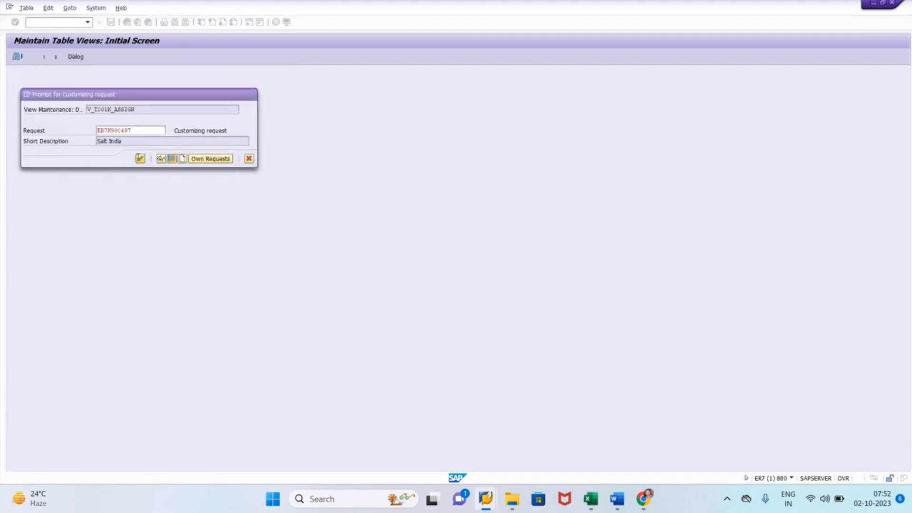
Switch to the Salt sheet in Excel, enter the transaction code EC02 in cell E10 and copy that cell.
{"action": "key", "text": "alt+Tab"}
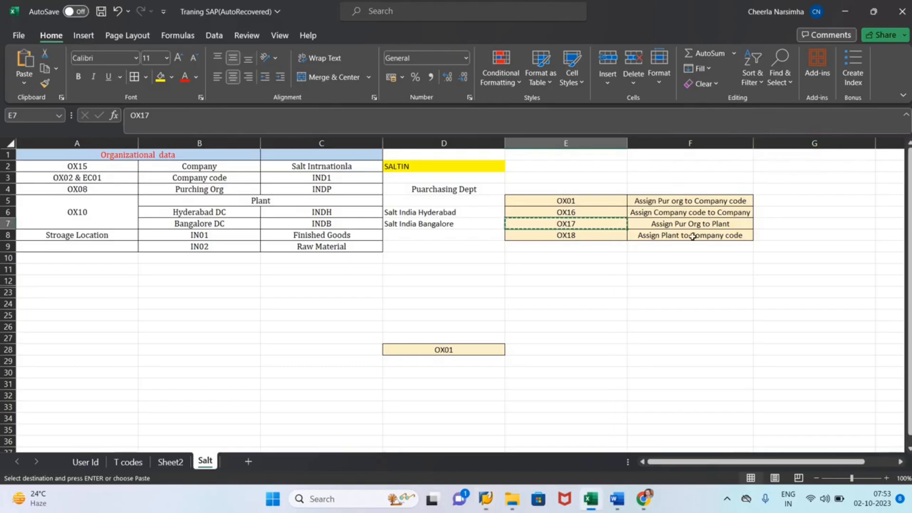
{"action": "key", "text": "Up"}
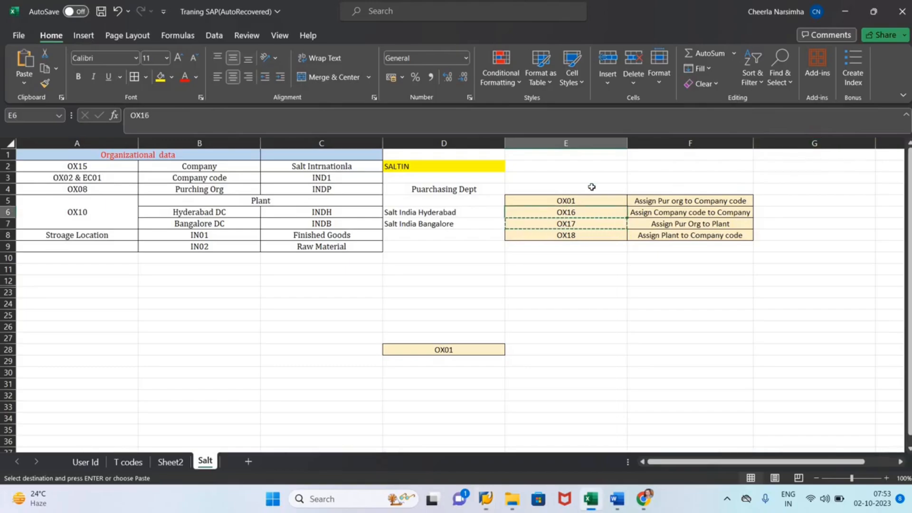
{"action": "left_click_drag", "start_coordinate": [570, 200], "coordinate": [659, 237]}
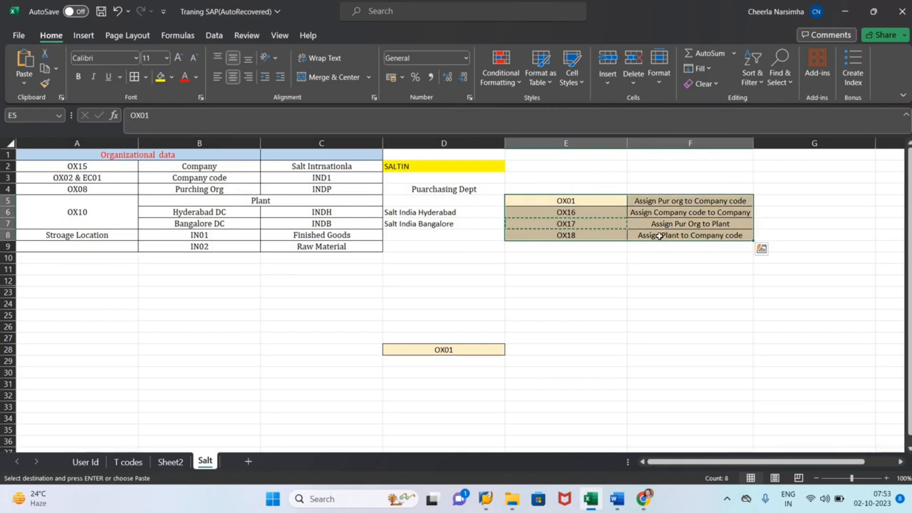
{"action": "left_click", "coordinate": [551, 257]}
{"action": "type", "text": "EC"}
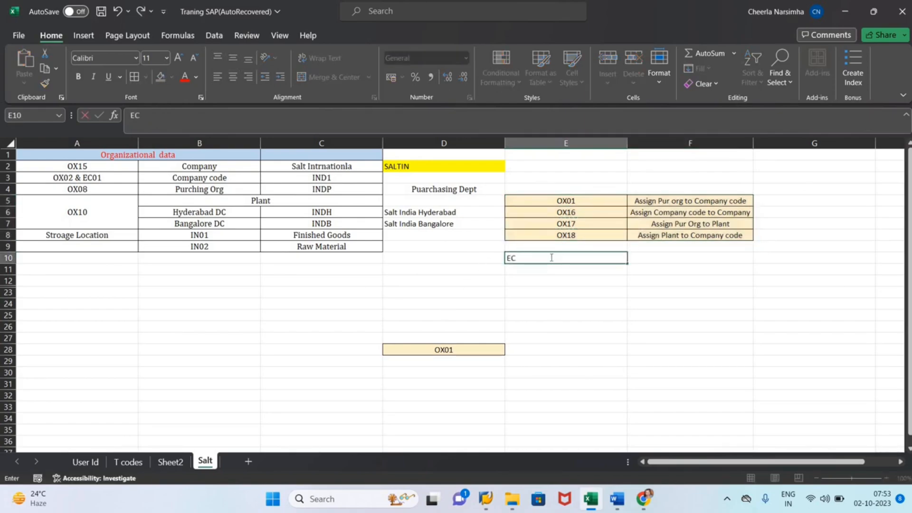
{"action": "type", "text": "02"}
{"action": "key", "text": "Return"}
{"action": "left_click", "coordinate": [550, 257]}
{"action": "key", "text": "ctrl+c"}
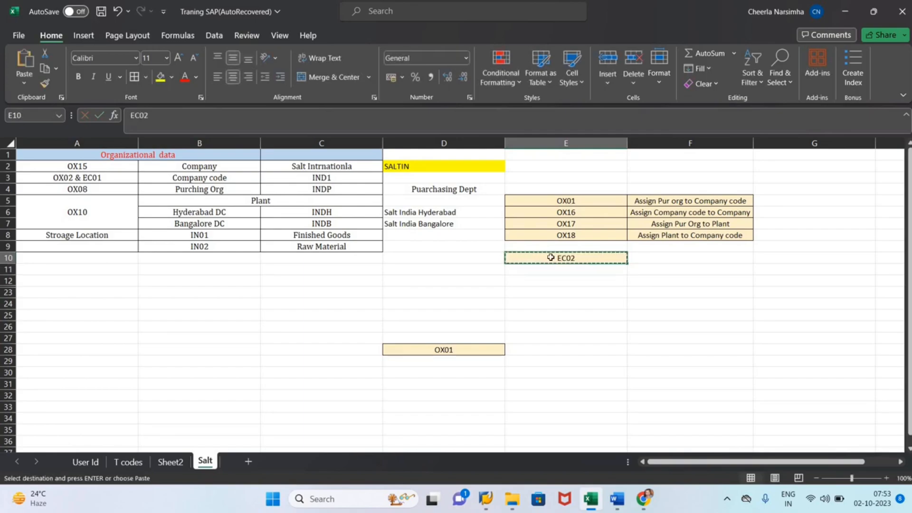
Switch back to SAP, run the copied transaction EC02 and open the organizational structure for plants.
{"action": "key", "text": "alt+Tab"}
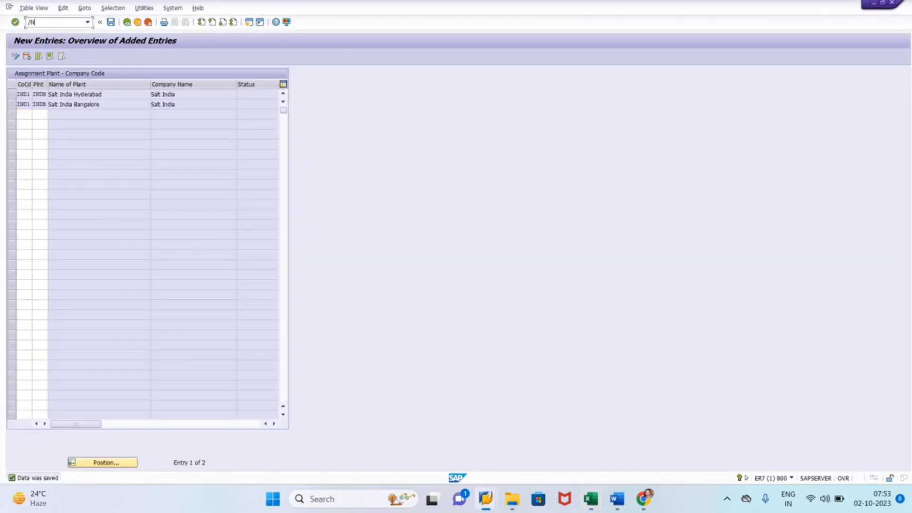
{"action": "type", "text": "/N"}
{"action": "key", "text": "ctrl+v"}
{"action": "key", "text": "Return"}
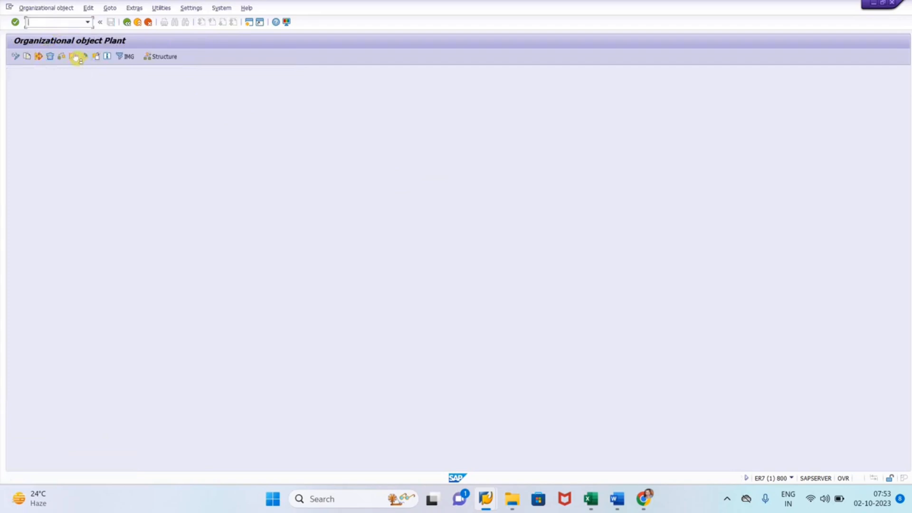
{"action": "left_click", "coordinate": [166, 58]}
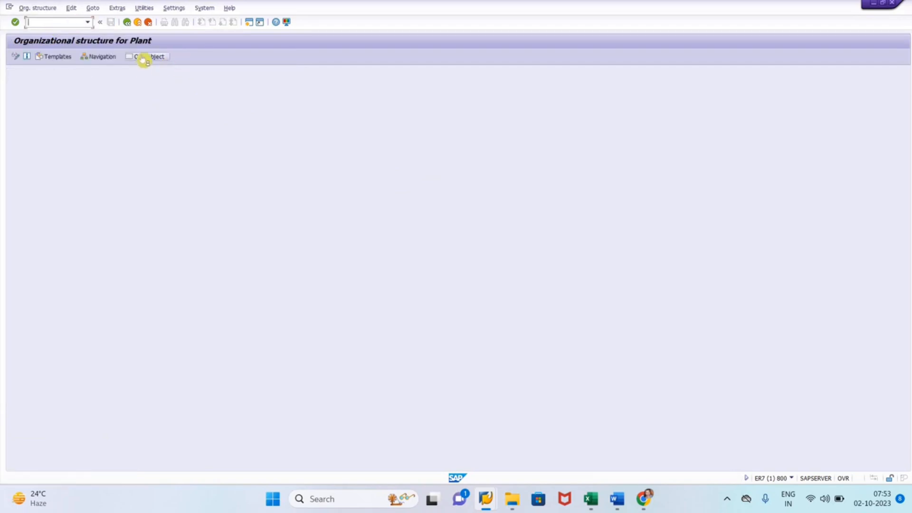
Open the plant object list through structure navigation and search it for IND1.
{"action": "left_click", "coordinate": [112, 56]}
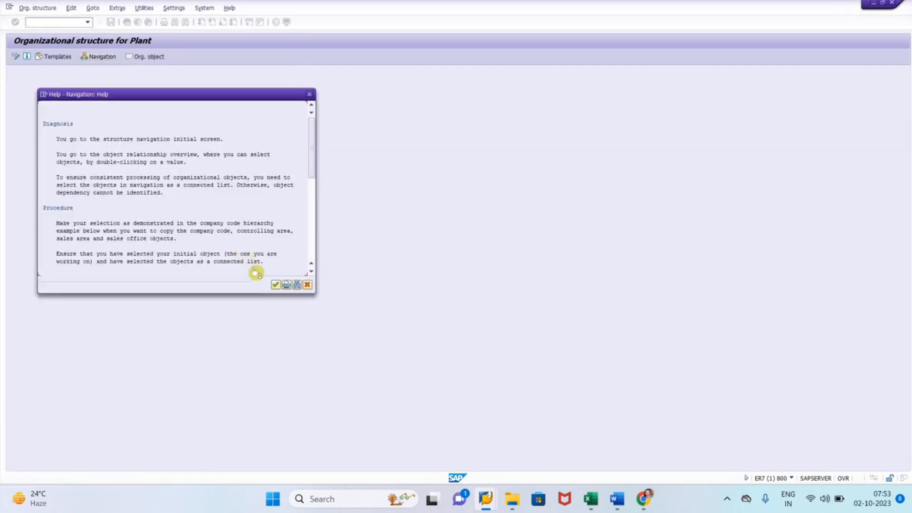
{"action": "left_click", "coordinate": [276, 285]}
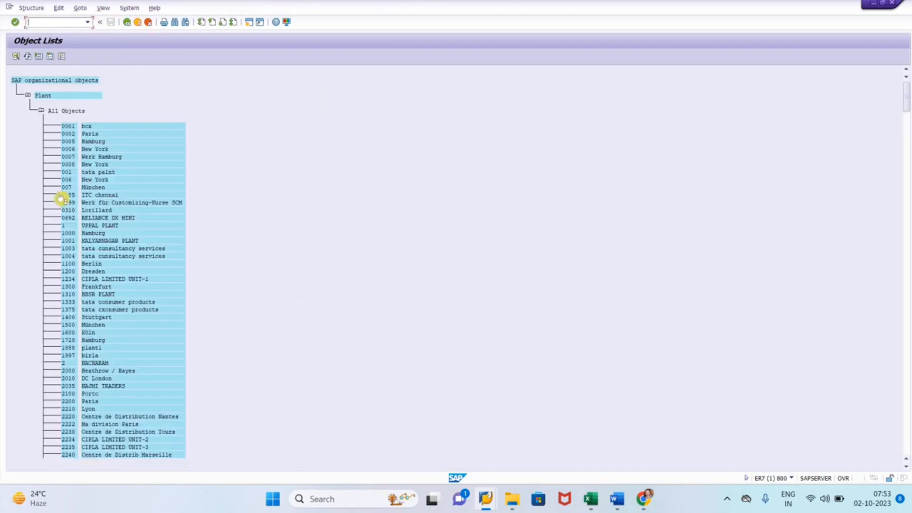
{"action": "key", "text": "ctrl+f"}
{"action": "type", "text": "IND1"}
{"action": "key", "text": "Return"}
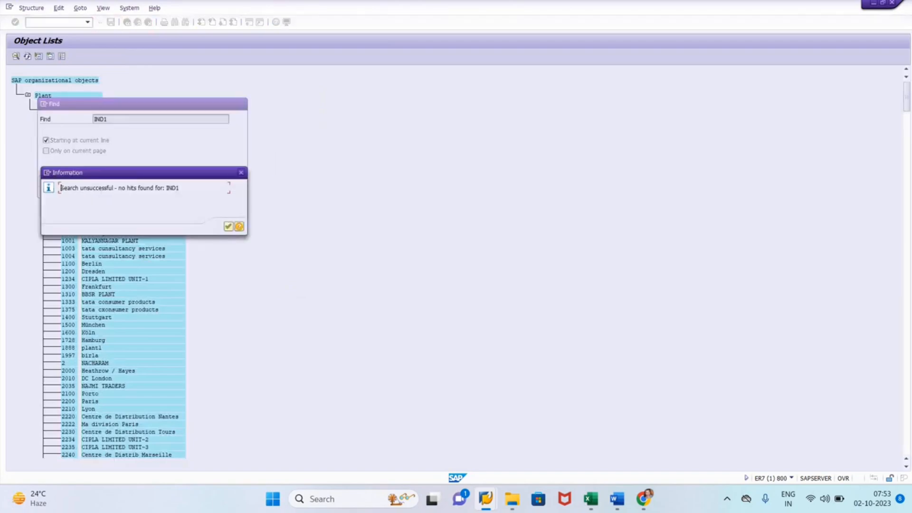
{"action": "key", "text": "Return"}
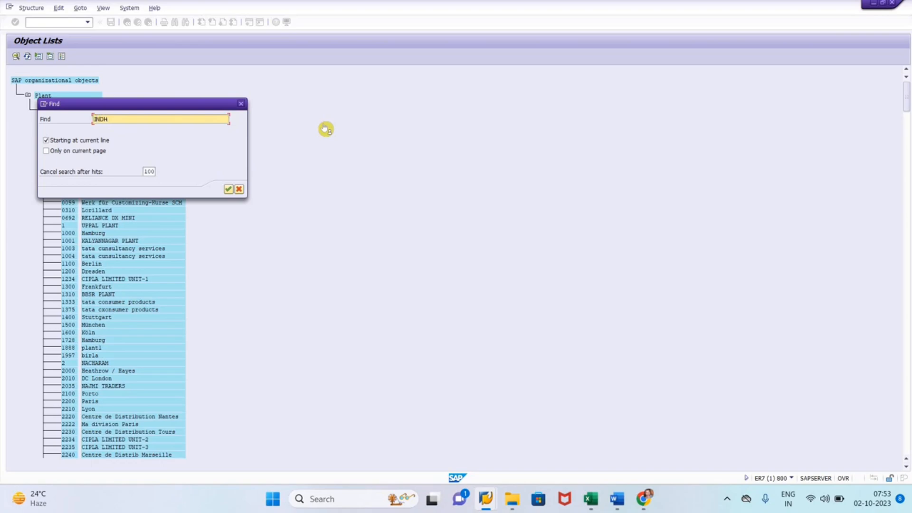
Search the plant object list for INDH and open the structure of the matching Salt India Hyderabad plant.
{"action": "key", "text": "Return"}
{"action": "left_click", "coordinate": [143, 158]}
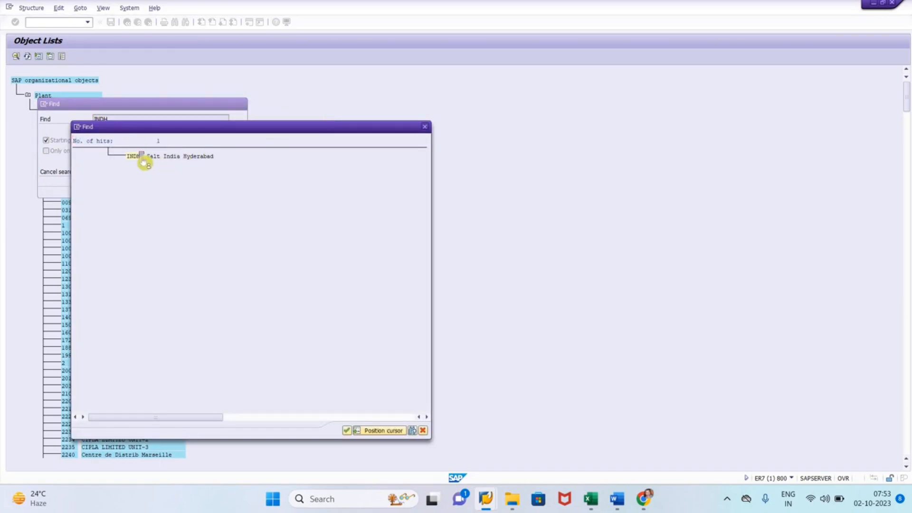
{"action": "double_click", "coordinate": [144, 160]}
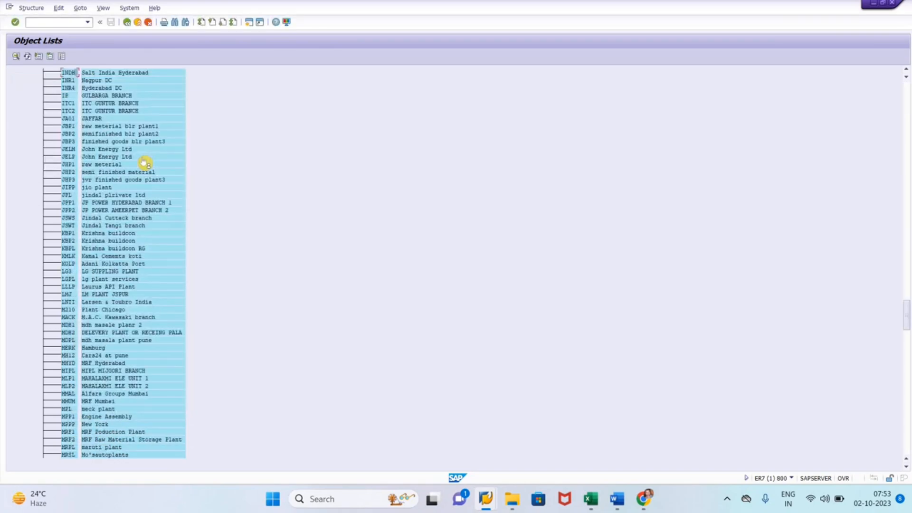
{"action": "double_click", "coordinate": [67, 75]}
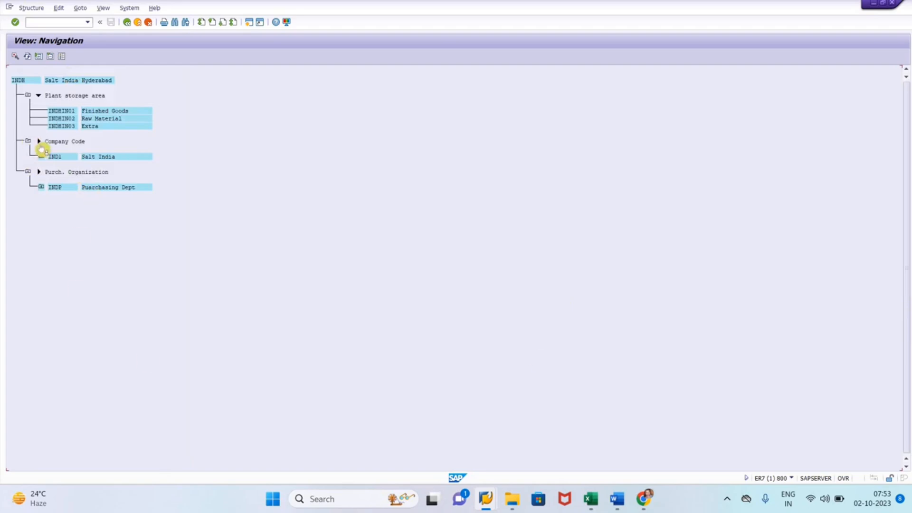
Expand company code IND1, both INDP purchasing organization entries and plant INDB to review the assignments, and switch back to Excel.
{"action": "left_click", "coordinate": [41, 157]}
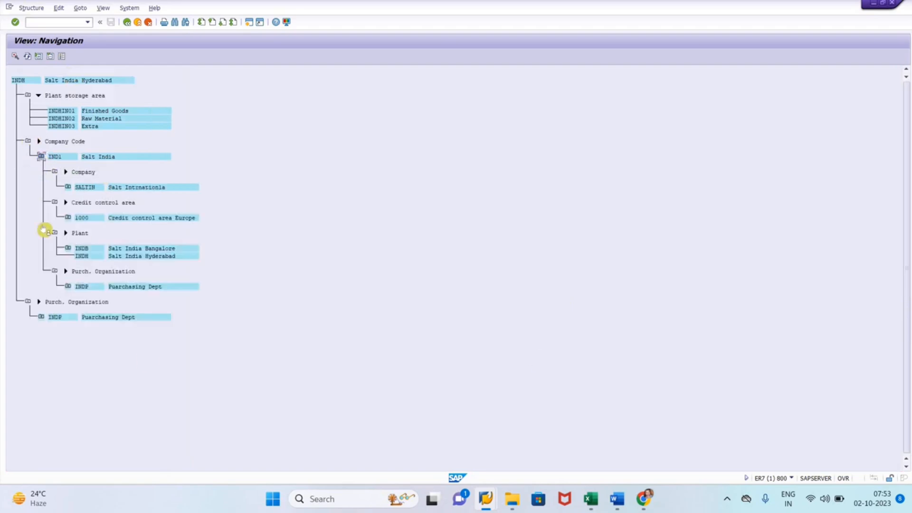
{"action": "left_click", "coordinate": [42, 317]}
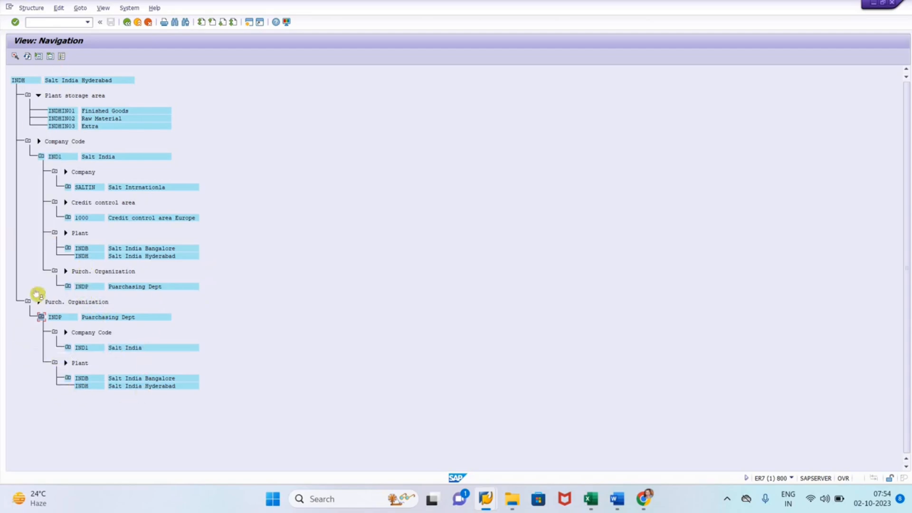
{"action": "left_click", "coordinate": [67, 379]}
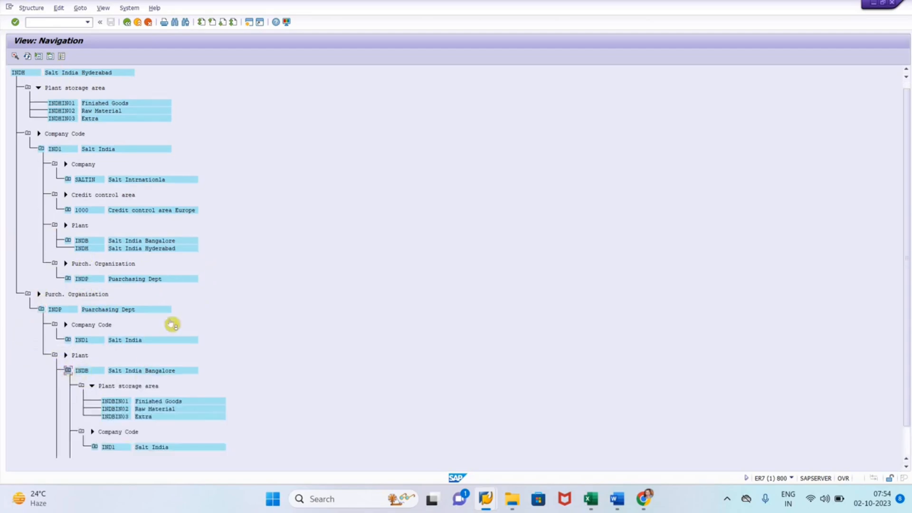
{"action": "left_click", "coordinate": [68, 279]}
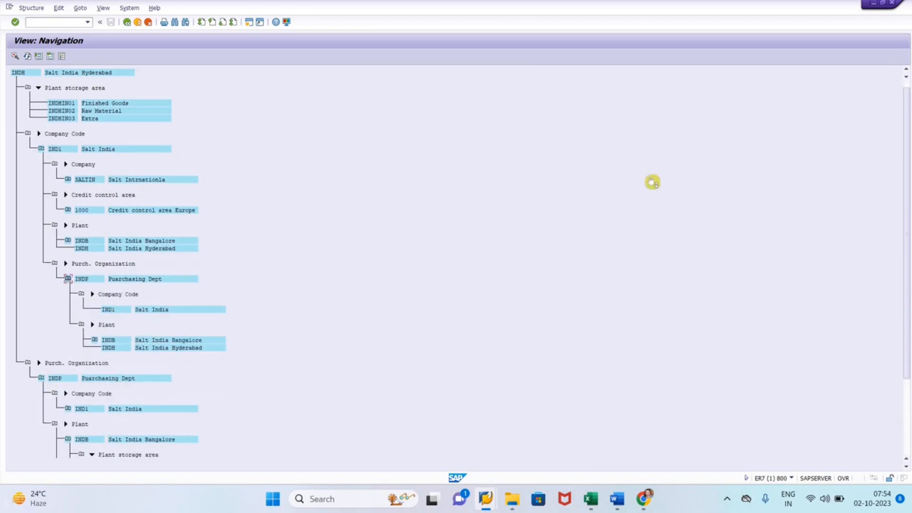
{"action": "left_click_drag", "start_coordinate": [904, 250], "coordinate": [906, 332]}
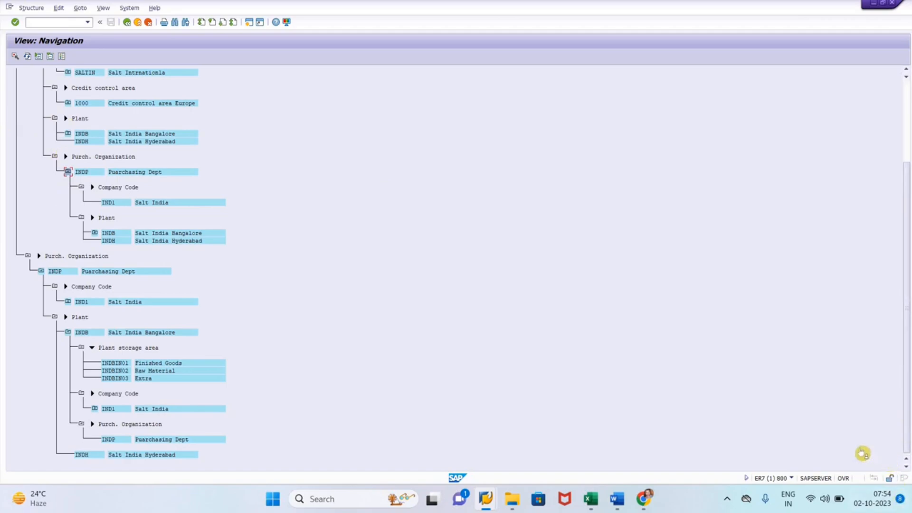
{"action": "left_click_drag", "start_coordinate": [906, 284], "coordinate": [906, 203]}
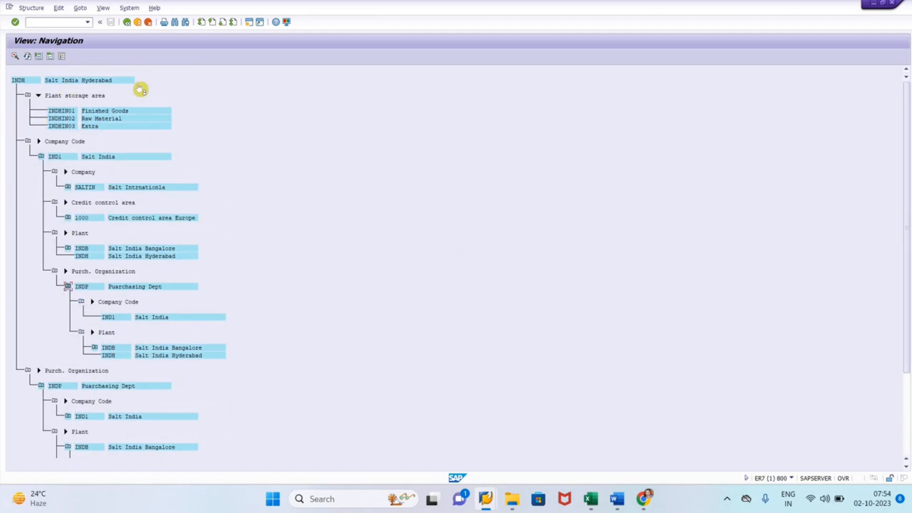
{"action": "key", "text": "alt+Tab"}
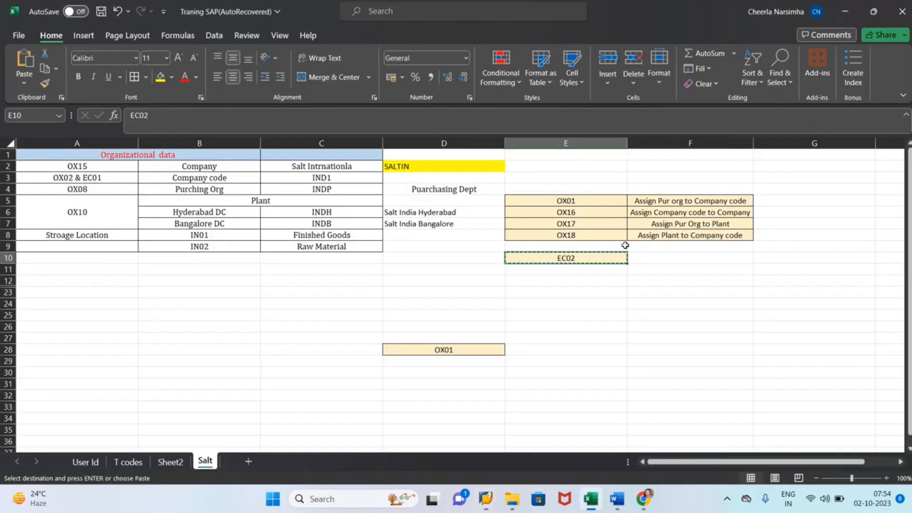